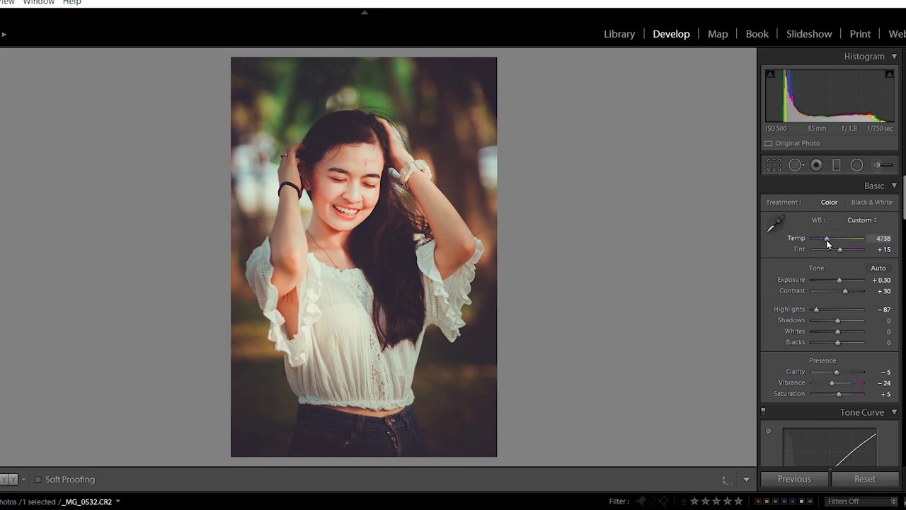
- Cool the white-balance temperature, then reset the Basic adjustments to restart the grade
left_click_drag(904, 205, 902, 359)
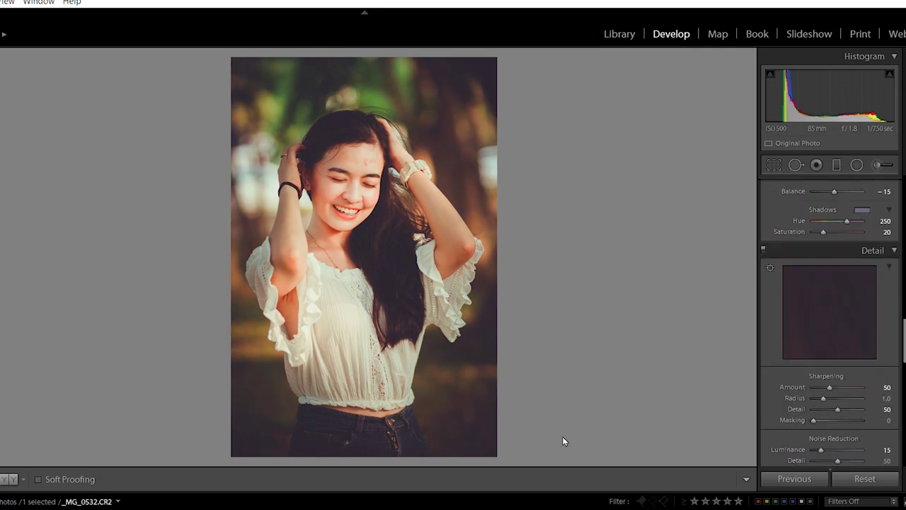
left_click_drag(904, 330, 904, 354)
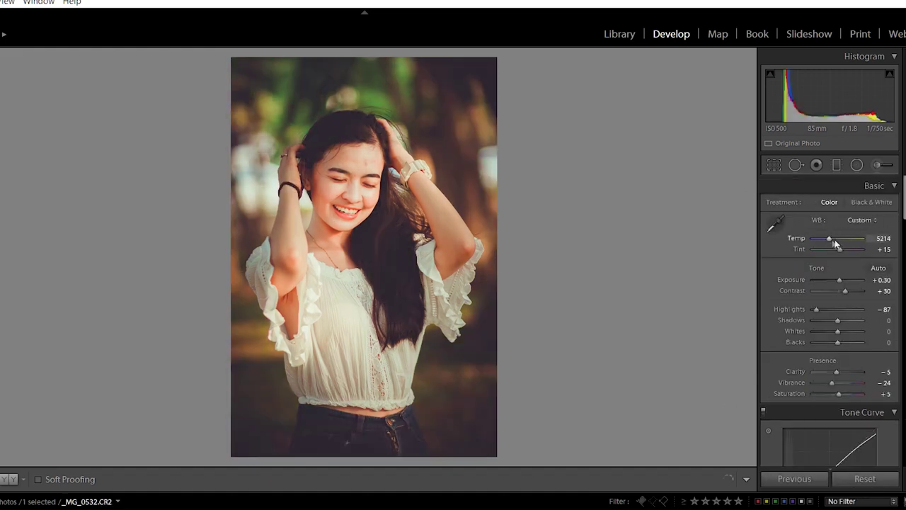
left_click_drag(829, 238, 822, 242)
key("ctrl+shift+r")
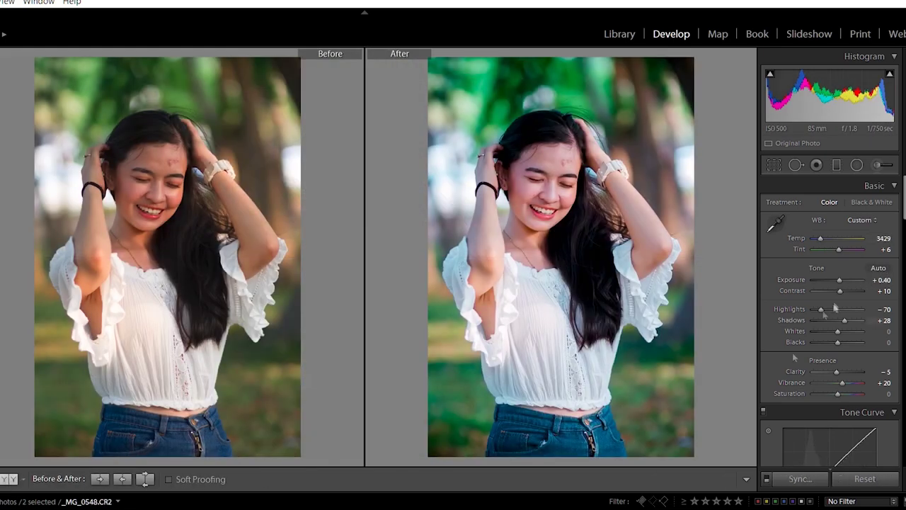
- Pull down highlights and whites and reset tint to zero in the Basic panel
left_click_drag(821, 308, 814, 331)
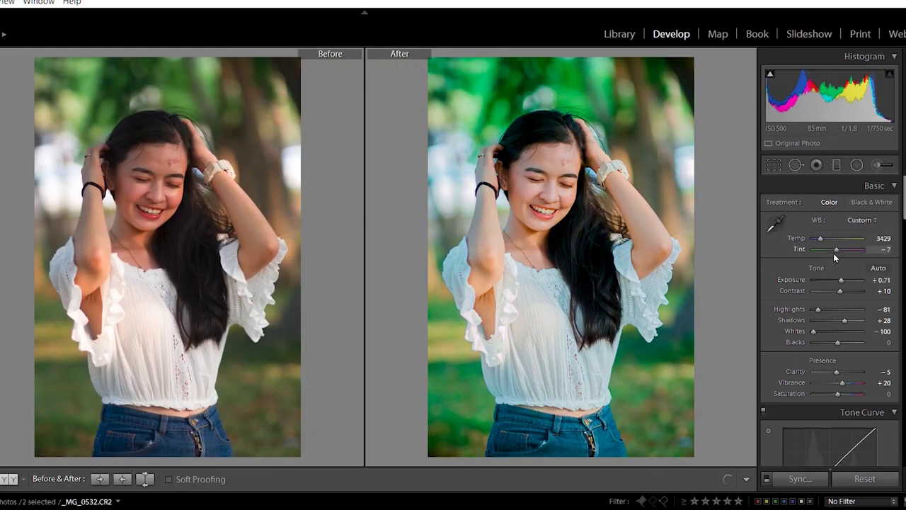
double_click(839, 249)
scroll(839, 256, "down", 3)
left_click_drag(844, 241, 831, 296)
scroll(845, 255, "up", 2)
- Darken and cool the greens and aquas, and darken and desaturate the blues
scroll(842, 248, "down", 3)
scroll(901, 252, "down", 5)
scroll(901, 253, "down", 5)
mouse_move(839, 347)
left_mouse_down()
mouse_move(830, 347)
mouse_move(839, 330)
left_mouse_up()
left_click_drag(829, 387, 827, 399)
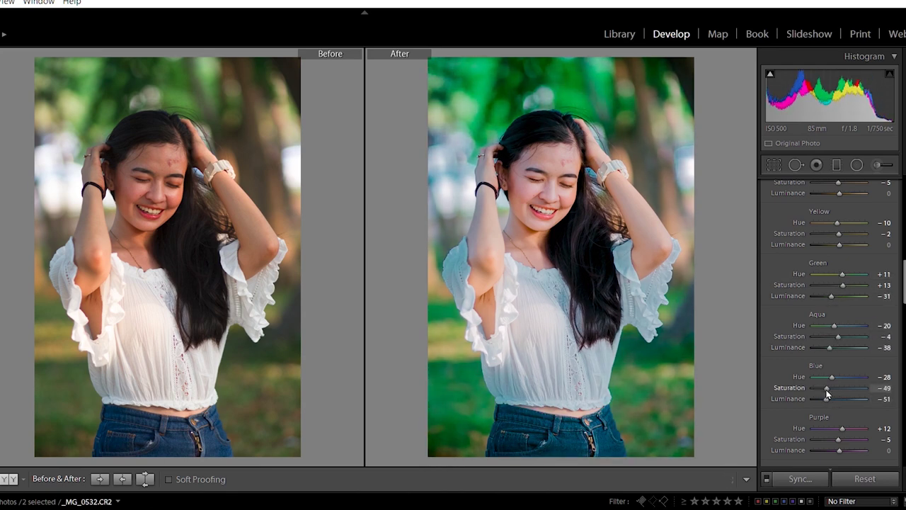
scroll(862, 362, "down", 5)
scroll(819, 283, "up", 10)
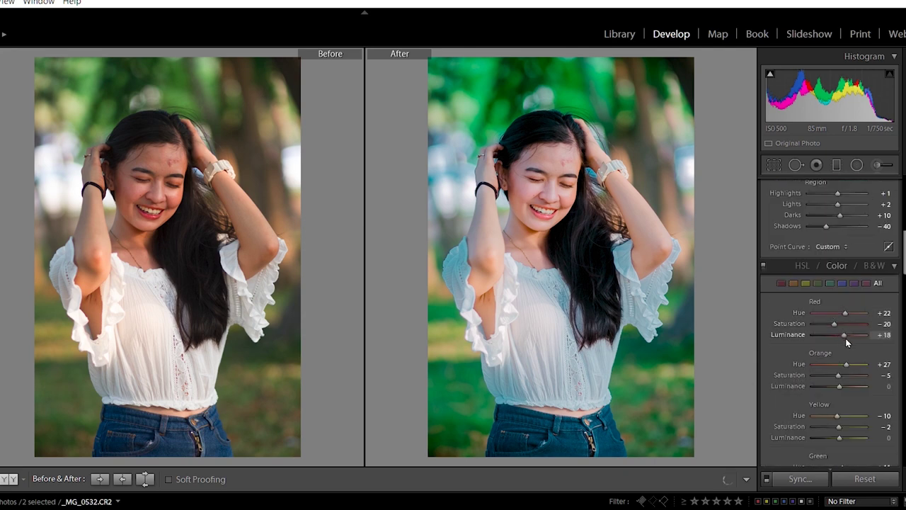
scroll(847, 342, "up", 3)
mouse_move(838, 314)
left_mouse_down()
mouse_move(836, 302)
mouse_move(840, 328)
left_mouse_up()
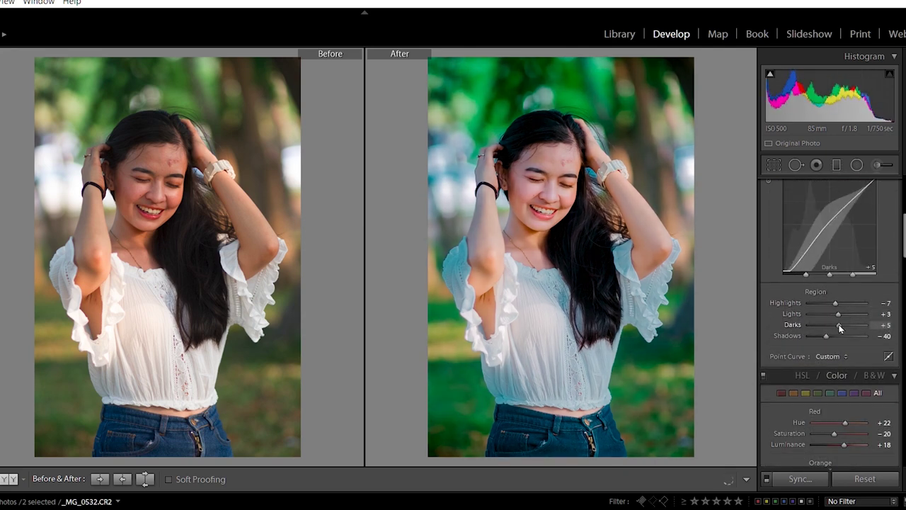
scroll(814, 318, "up", 5)
scroll(769, 344, "down", 10)
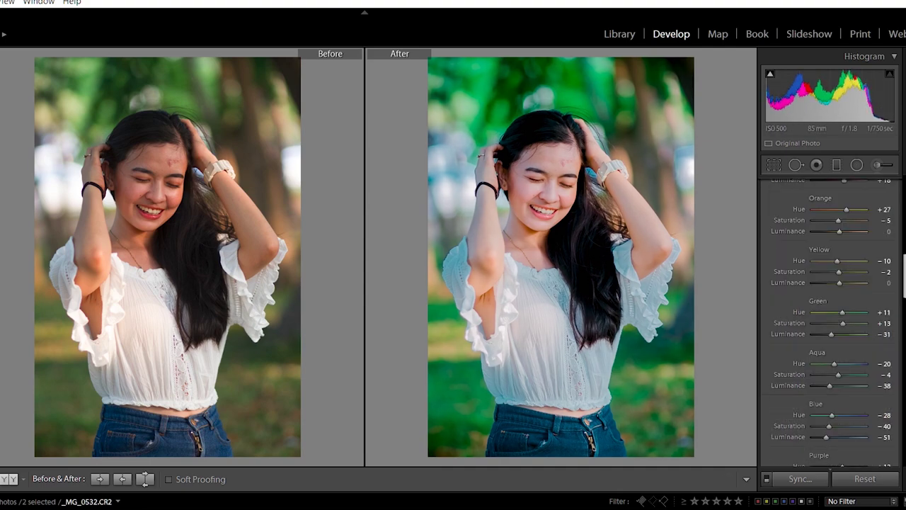
scroll(823, 283, "down", 10)
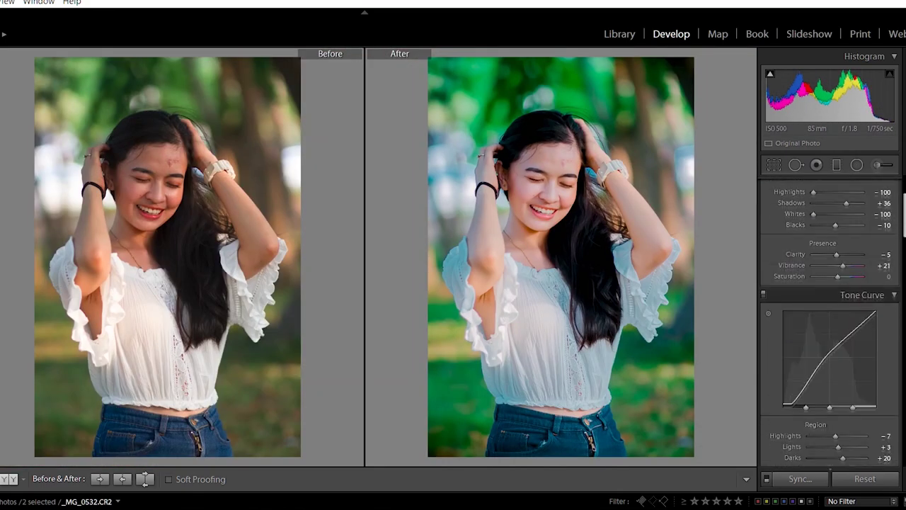
- Lower overall saturation slightly and strengthen the shadow colour tint
mouse_move(843, 276)
left_mouse_down()
mouse_move(835, 276)
mouse_move(855, 263)
left_mouse_up()
scroll(842, 269, "up", 2)
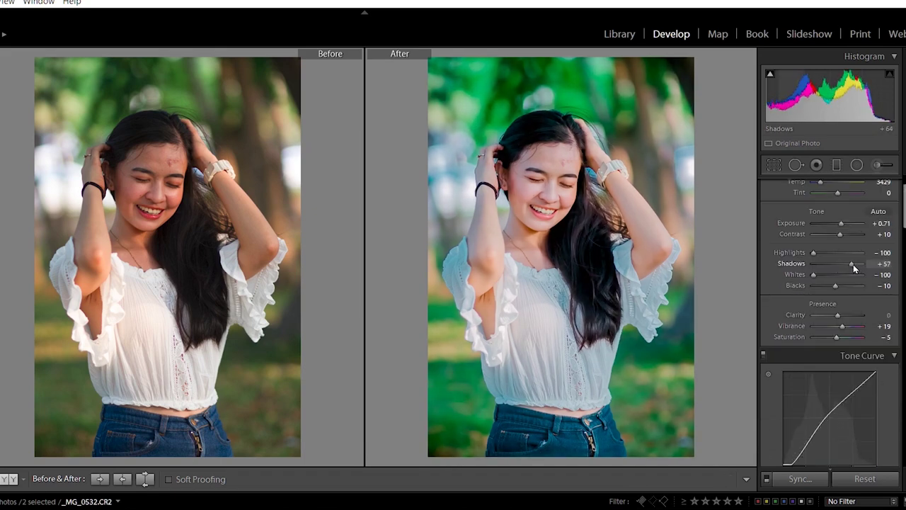
scroll(854, 263, "up", 2)
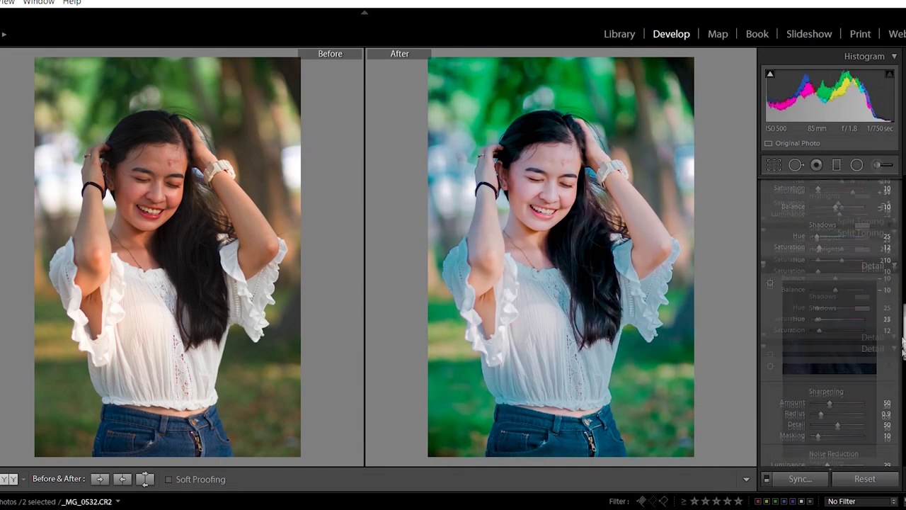
left_click_drag(820, 330, 830, 331)
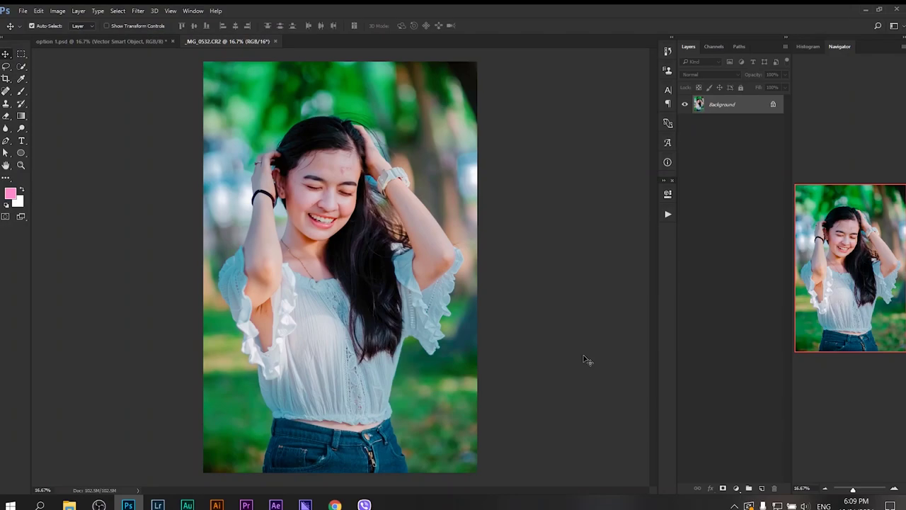
- Close option 1.psd, duplicate the photo layer and apply a High Pass filter to the copy
left_click(172, 41)
key("ctrl+plus")
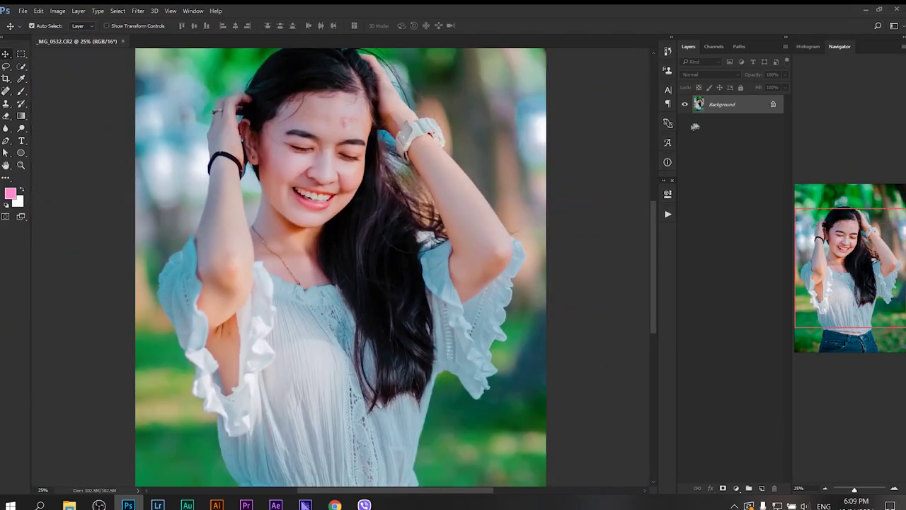
key("ctrl+j")
left_click(137, 11)
left_click(320, 256)
left_click(504, 138)
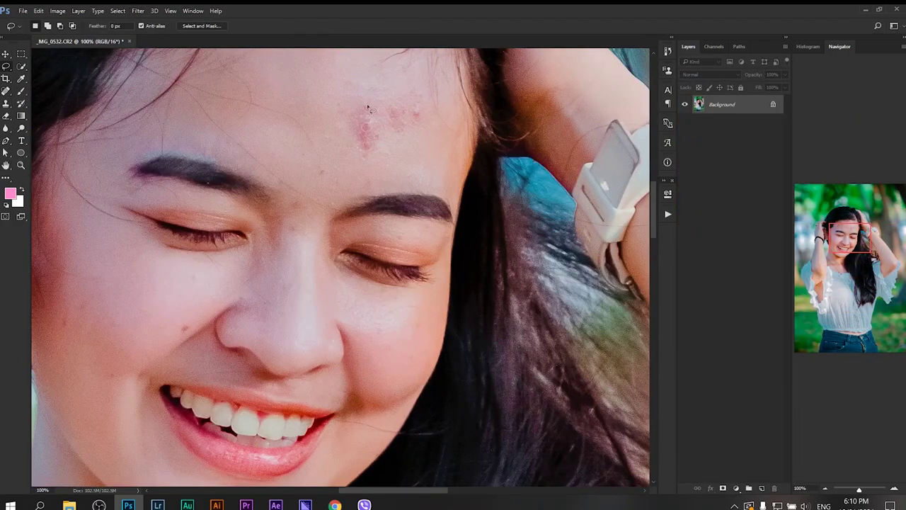
- Content-aware fill the red blemish on the forehead
key("shift+F5")
key("Return")
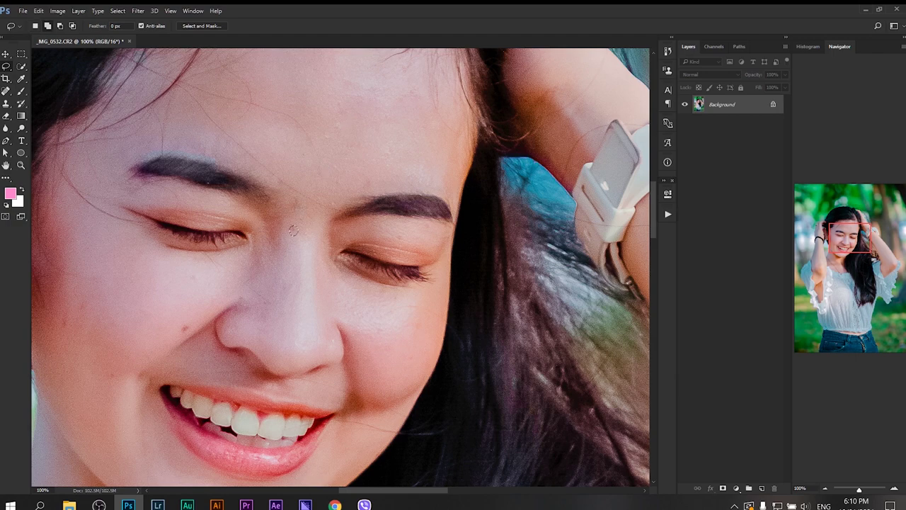
left_click_drag(185, 329, 173, 362)
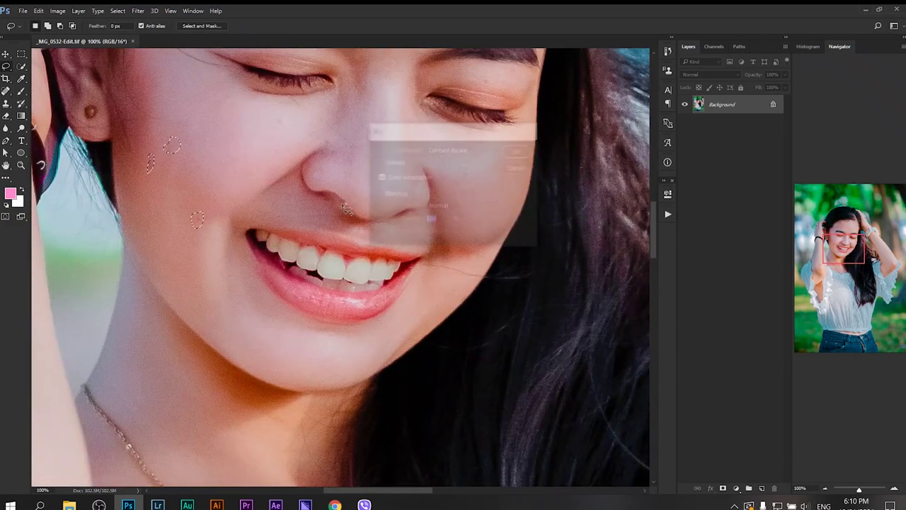
- Heal and clone away the small spots on the upper forehead
key("s")
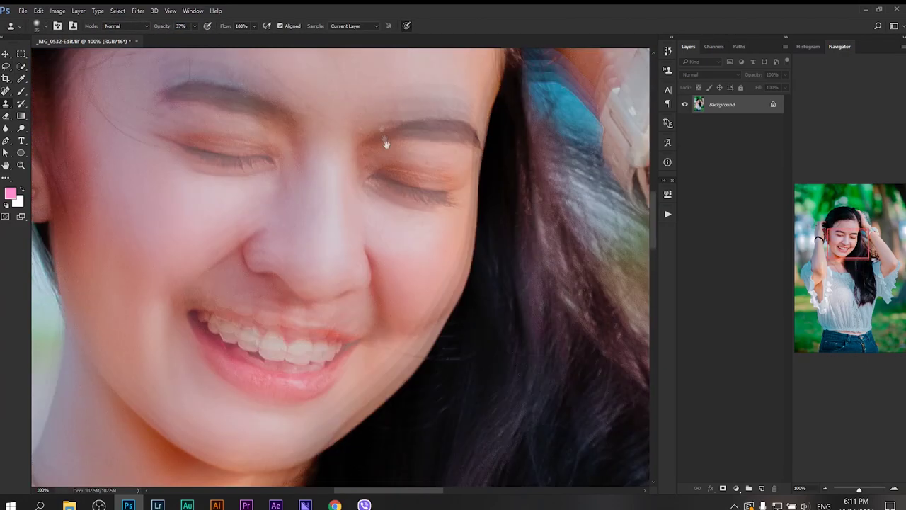
key("j")
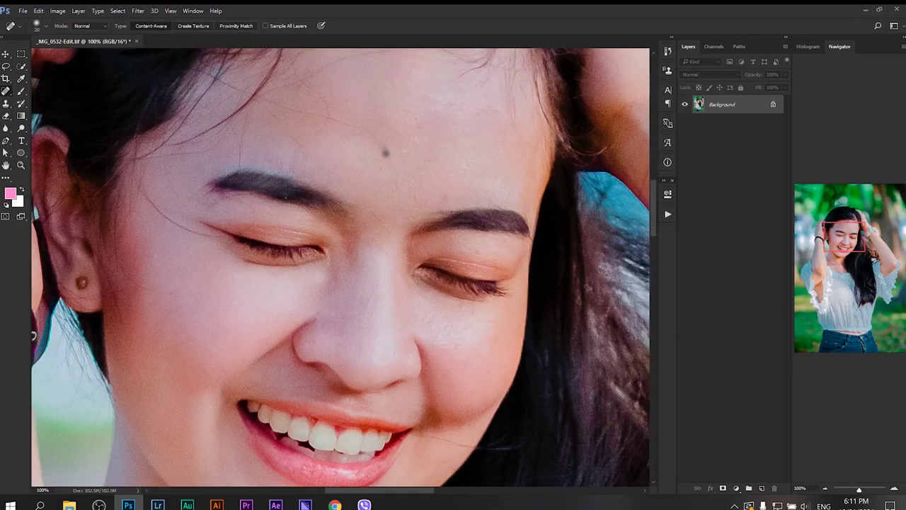
left_click_drag(270, 112, 306, 150)
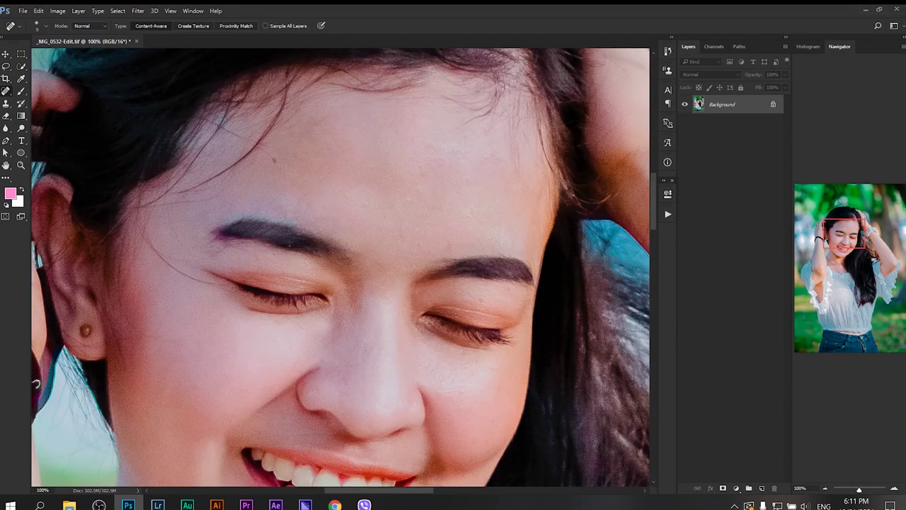
key("s")
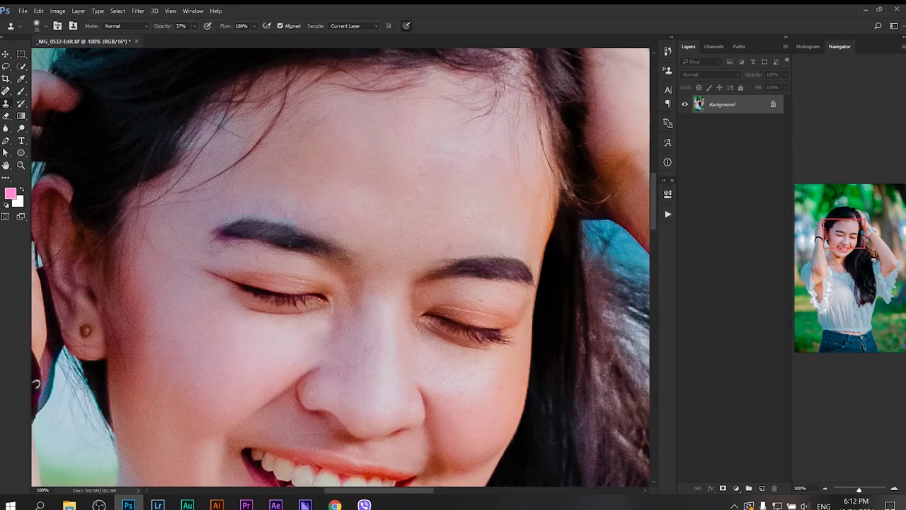
left_click_drag(232, 241, 261, 177)
- Clone-stamp skin at 37% on a duplicate layer and merge it into the Background
left_click_drag(160, 249, 234, 191)
key("ctrl+j")
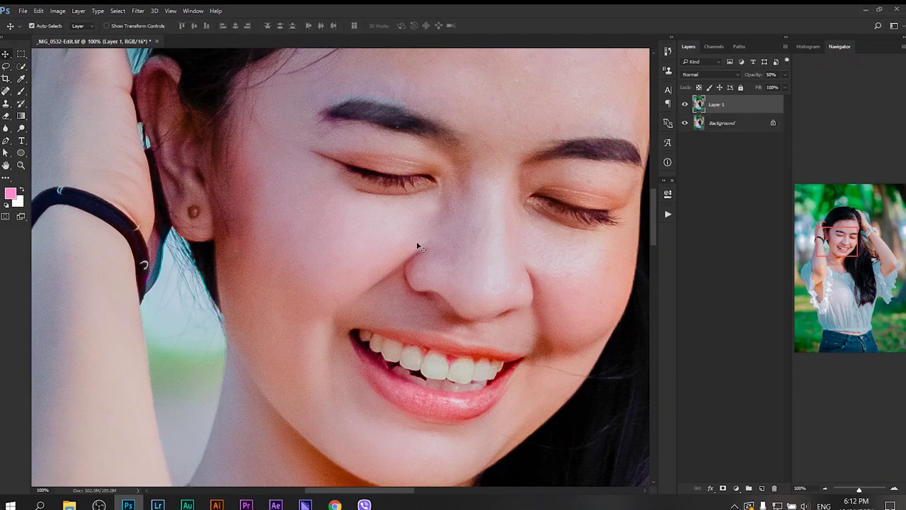
left_click_drag(419, 245, 327, 133)
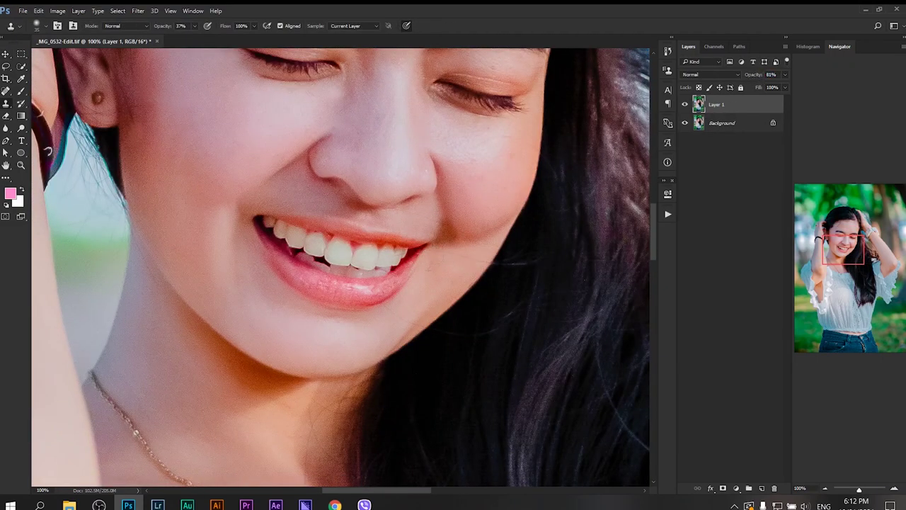
key("ctrl+e")
- Pan and zoom around the face and shoulder to inspect the retouching
left_click_drag(455, 239, 352, 133)
left_click_drag(234, 142, 368, 439)
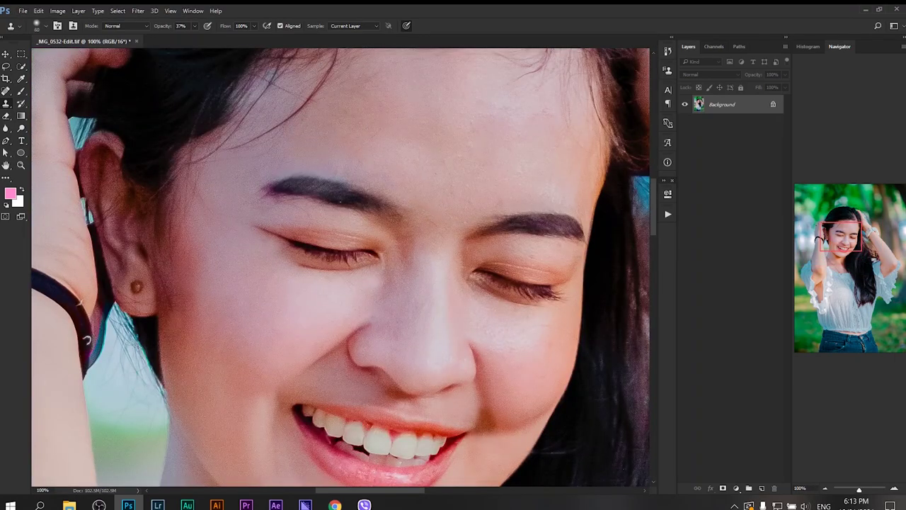
key("ctrl+0")
scroll(330, 208, "up", 5)
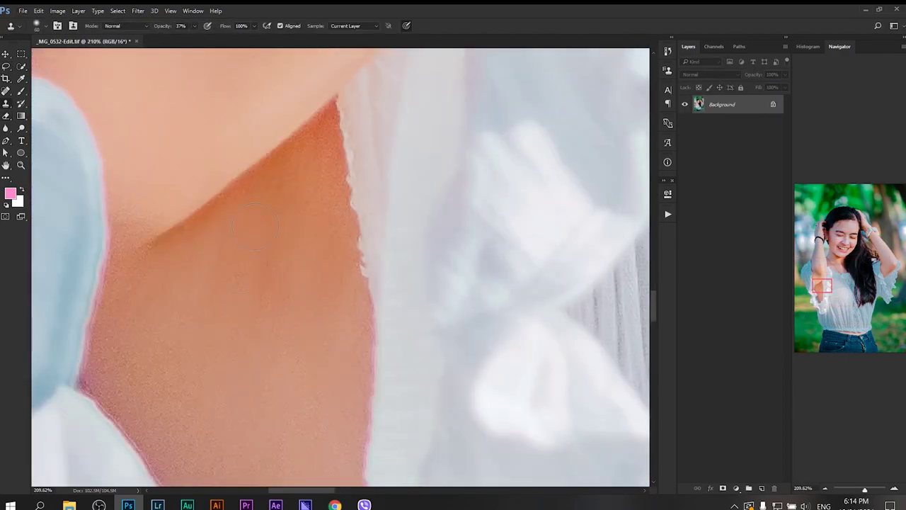
scroll(276, 308, "down", 3)
scroll(275, 308, "down", 3)
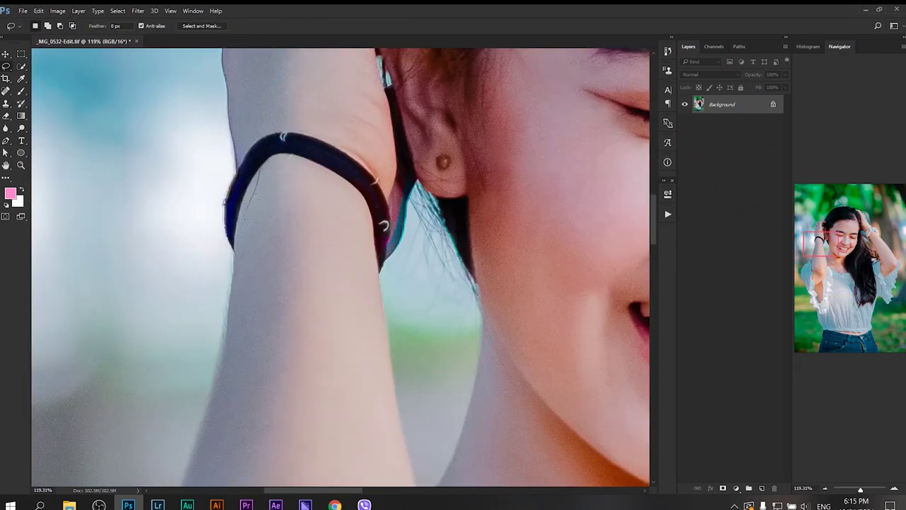
- Copy clean arm skin to a layer and warp it over the wristband
mouse_move(290, 166)
left_mouse_down()
mouse_move(335, 209)
mouse_move(336, 229)
mouse_move(365, 188)
left_mouse_up()
key("ctrl+j")
key("ctrl+t")
left_click(386, 25)
left_click_drag(213, 177, 213, 162)
left_click_drag(213, 228, 223, 226)
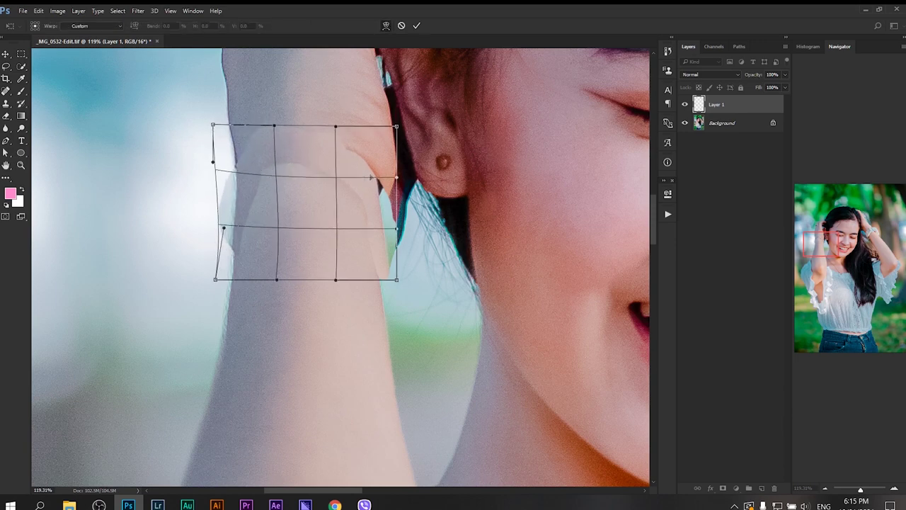
mouse_move(396, 228)
left_mouse_down()
mouse_move(395, 241)
mouse_move(388, 212)
left_mouse_up()
key("Return")
- Erase the patch edges, then delete the unsatisfactory skin patch layer
key("e")
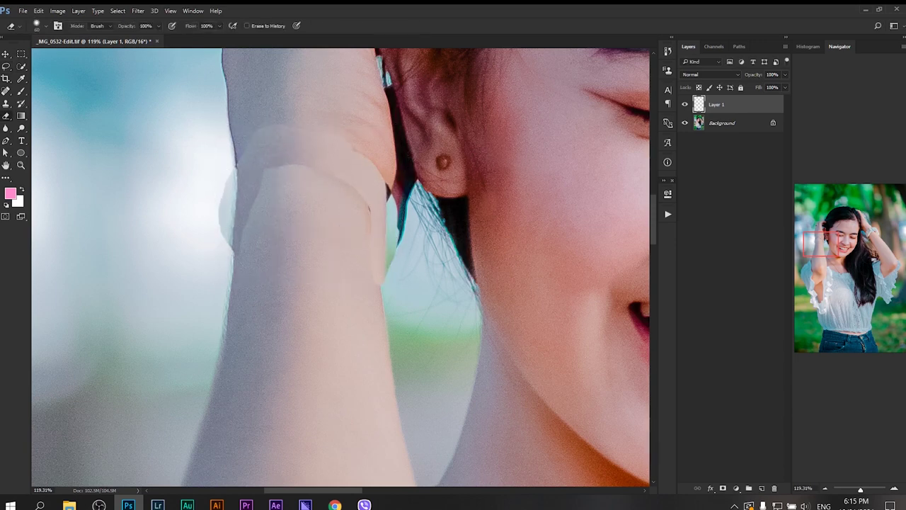
left_click_drag(393, 166, 386, 277)
left_click_drag(386, 184, 386, 225)
key("Delete")
- Lasso new skin, copy it and warp the patch down over the wrist
key("l")
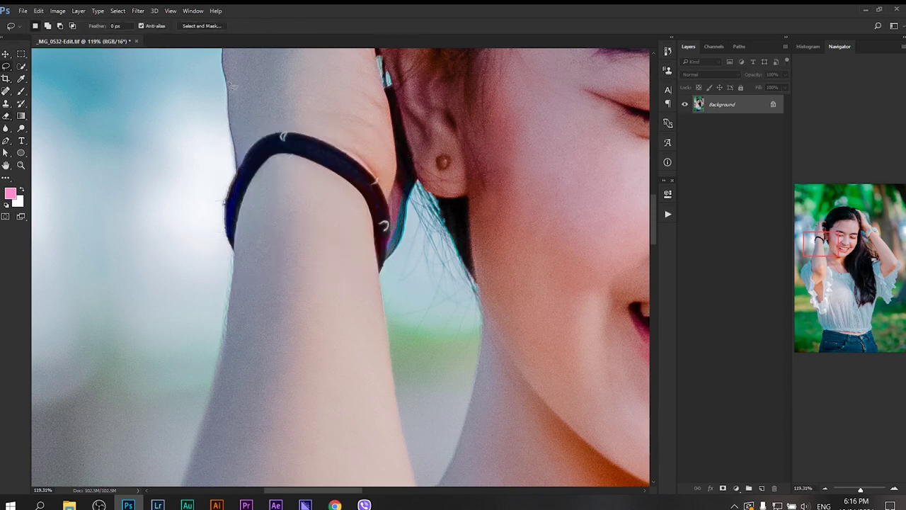
key("ctrl+j")
key("ctrl+t")
mouse_move(246, 112)
left_mouse_down()
mouse_move(253, 166)
mouse_move(239, 228)
left_mouse_up()
right_click(249, 159)
left_click(276, 298)
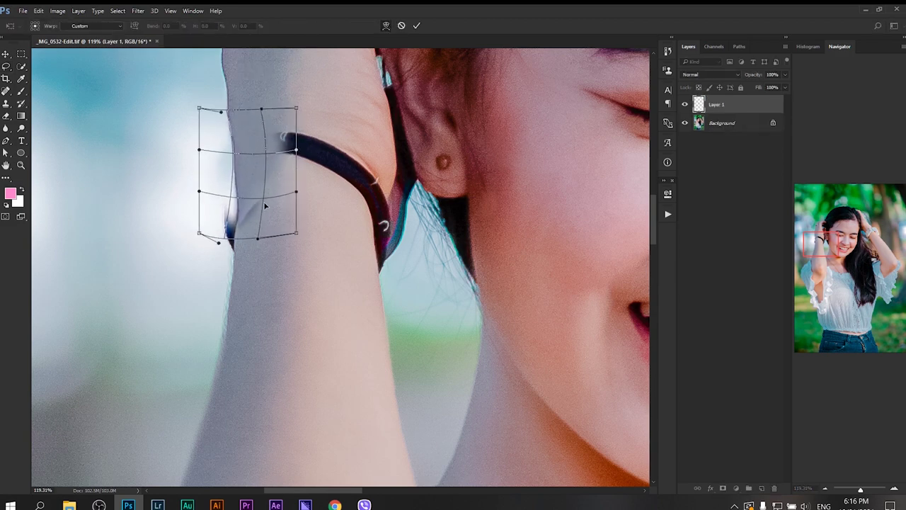
key("Return")
- Copy skin from left of the wrist and bend it along the wrist edge
left_click_drag(219, 187, 231, 254)
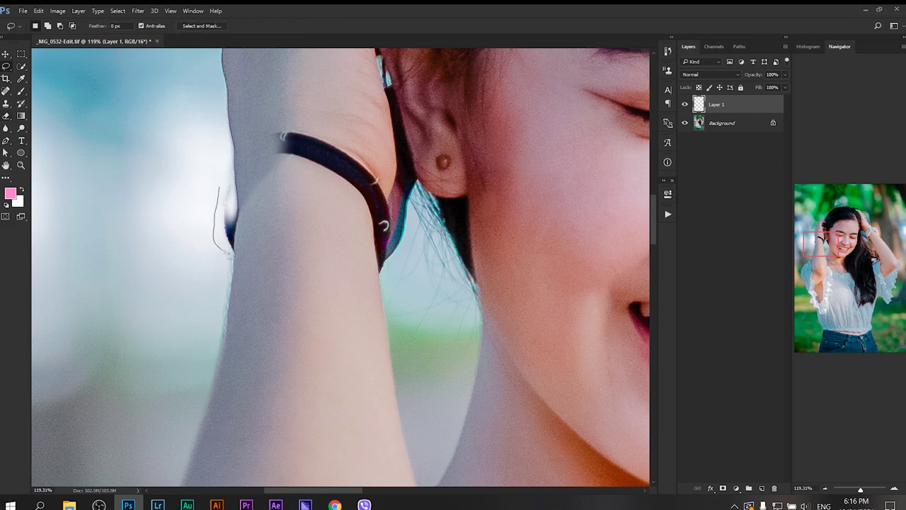
left_click_drag(234, 297, 234, 216)
key("ctrl+j")
key("ctrl+t")
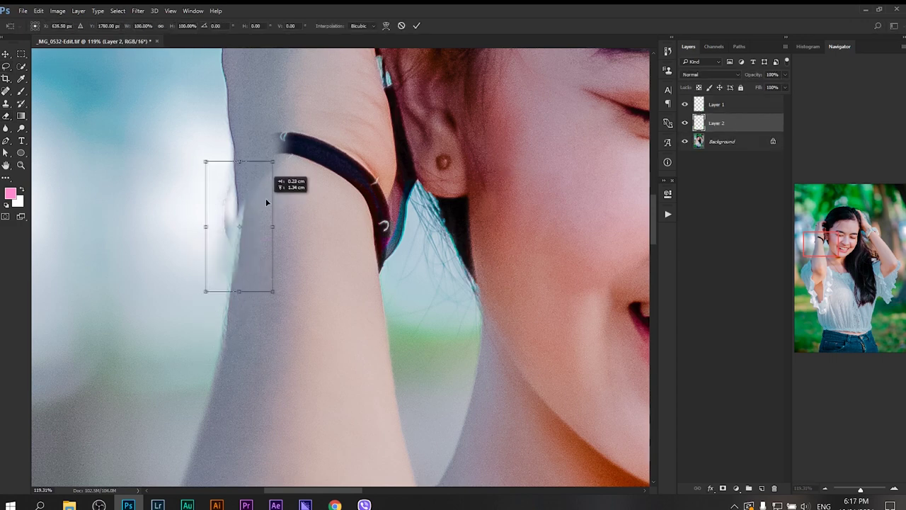
left_click_drag(199, 246, 186, 249)
key("Return")
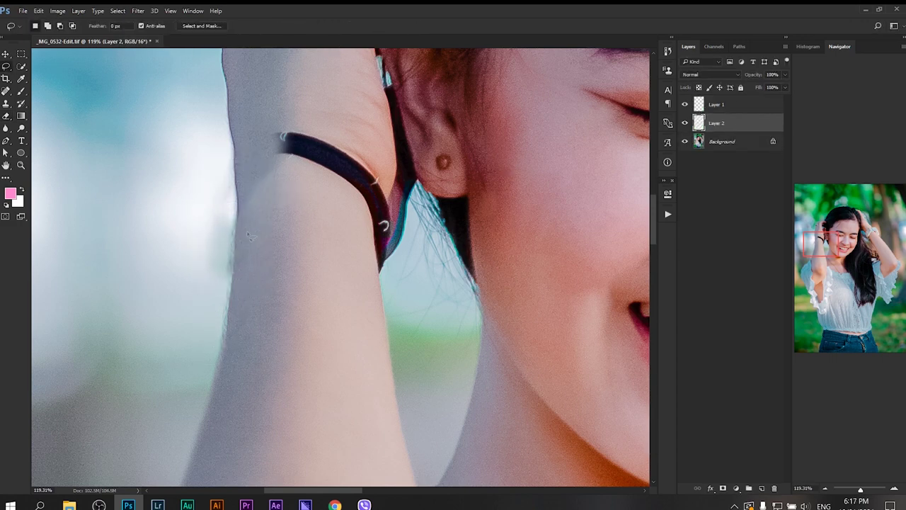
- Copy forearm skin from the original layer over the black band and erase the dark remnant
scroll(340, 269, "up", 3)
left_click(723, 142)
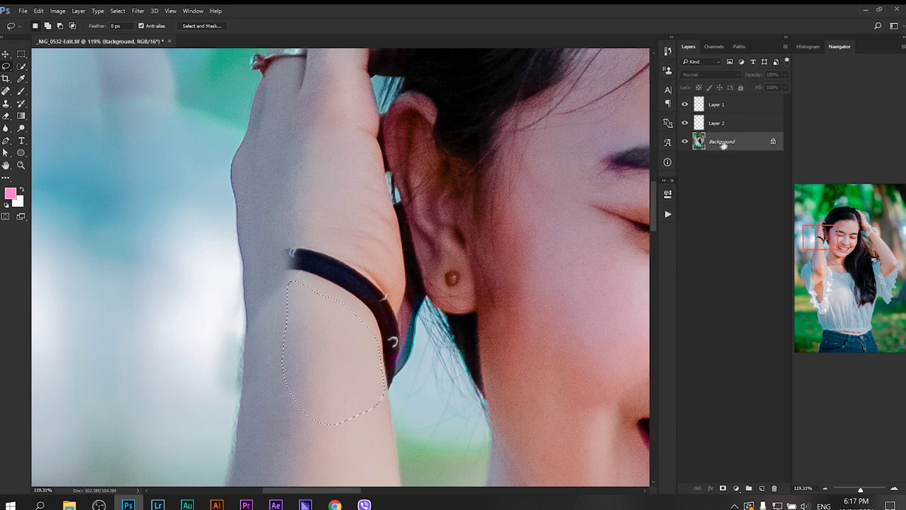
key("ctrl+j")
key("ctrl+t")
left_click_drag(343, 330, 343, 267)
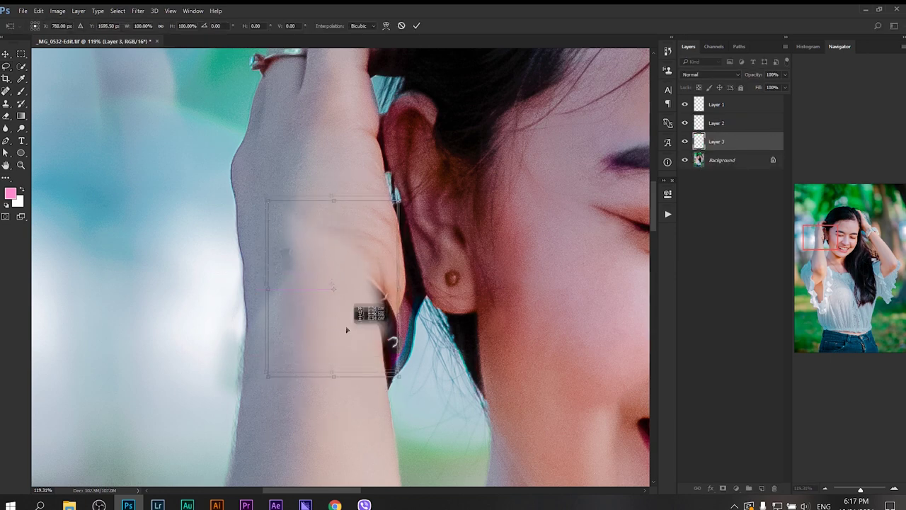
key("Return")
key("e")
left_click_drag(286, 254, 297, 265)
- Feather a skin selection by 10 px and move the copy over the leftover band
scroll(314, 286, "down", 2)
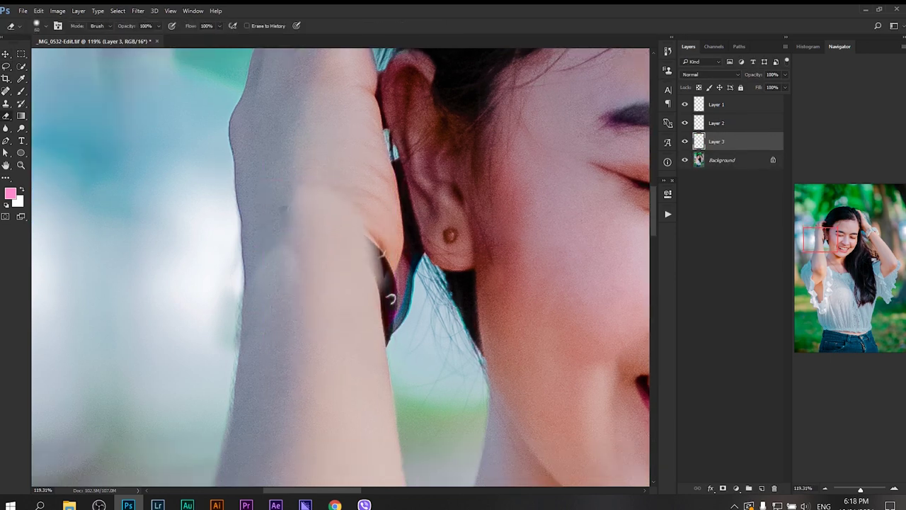
left_click_drag(364, 213, 386, 340)
key("shift+F6")
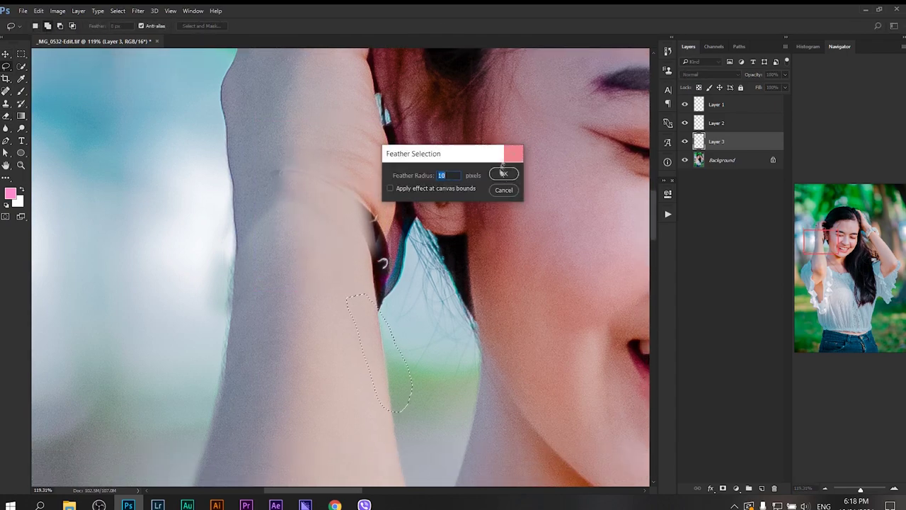
key("Return")
key("ctrl+j")
key("ctrl+t")
left_click_drag(388, 283, 432, 205)
key("Escape")
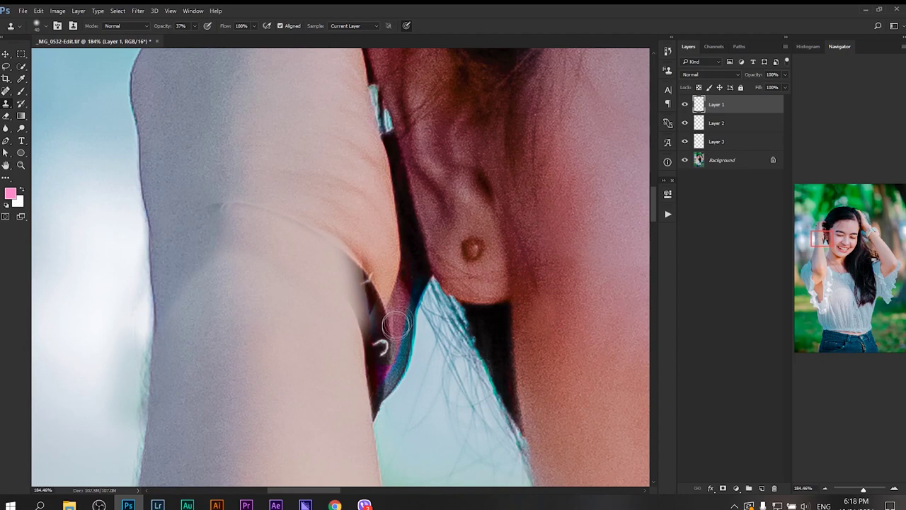
- Clone skin over the dark arm edge and its shadow strip
key("s")
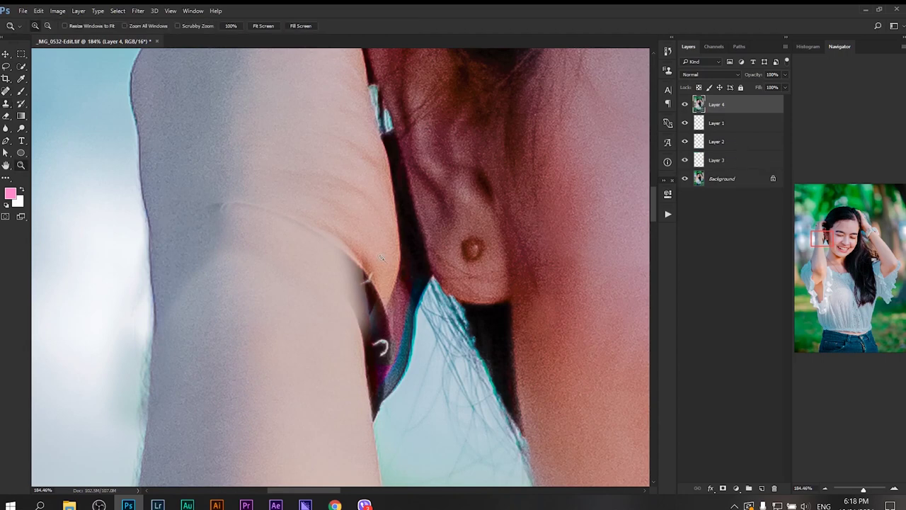
left_click_drag(365, 315, 372, 266)
left_click_drag(371, 407, 388, 270)
left_click_drag(386, 346, 381, 287)
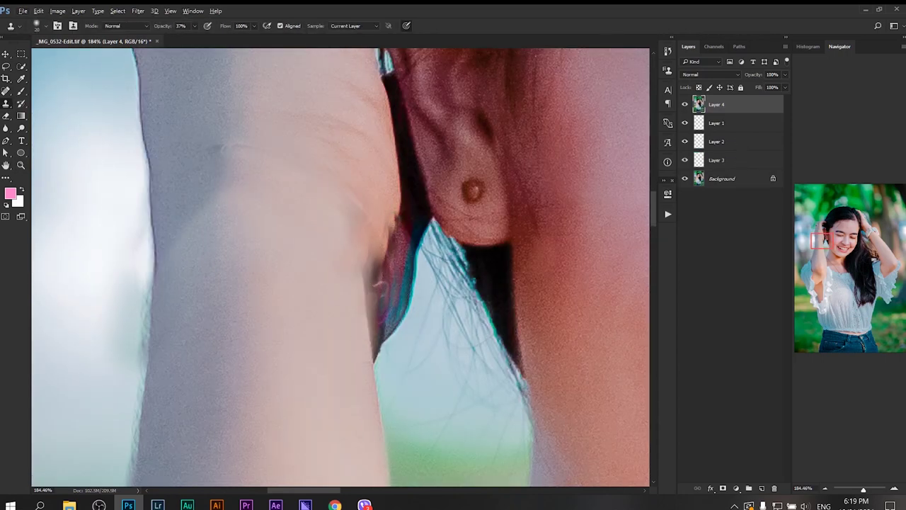
- Cover the dark strip beside the arm with a feathered, warped skin patch
key("l")
left_click_drag(383, 153, 386, 155)
key("shift+F6")
key("Return")
key("ctrl+j")
key("ctrl+t")
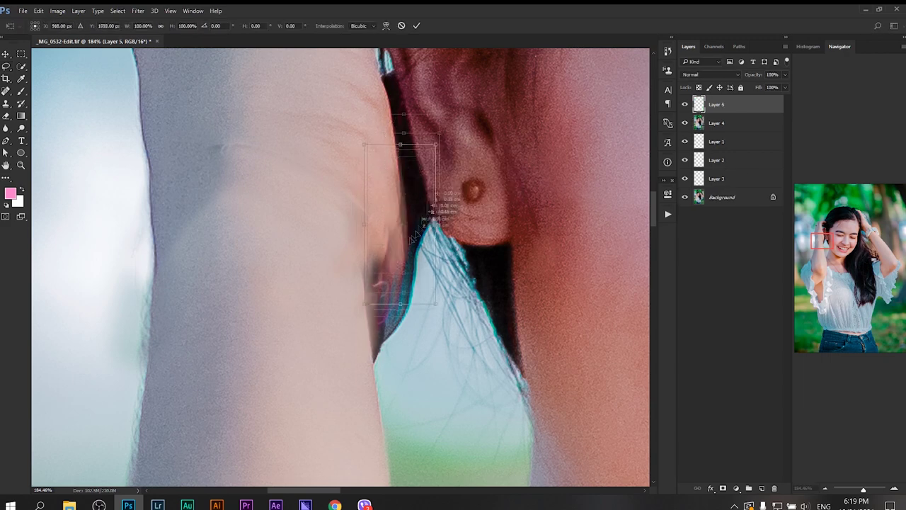
key("Return")
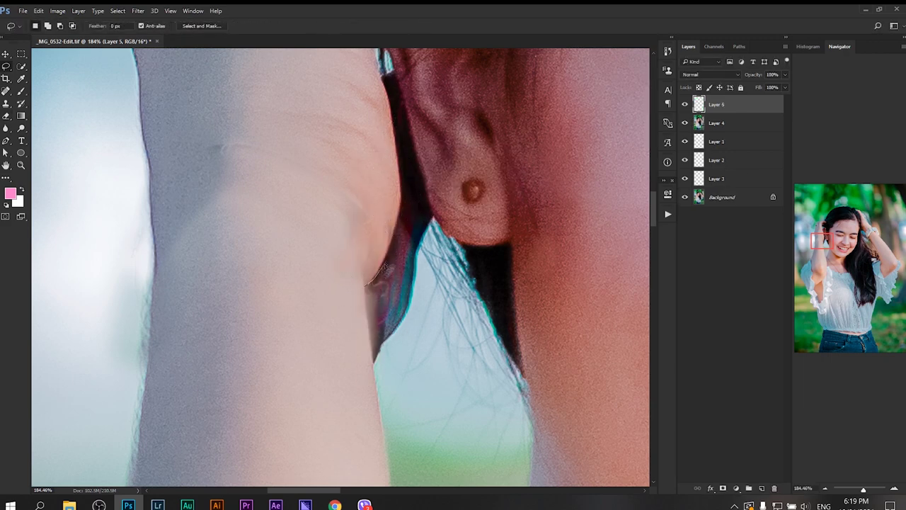
key("s")
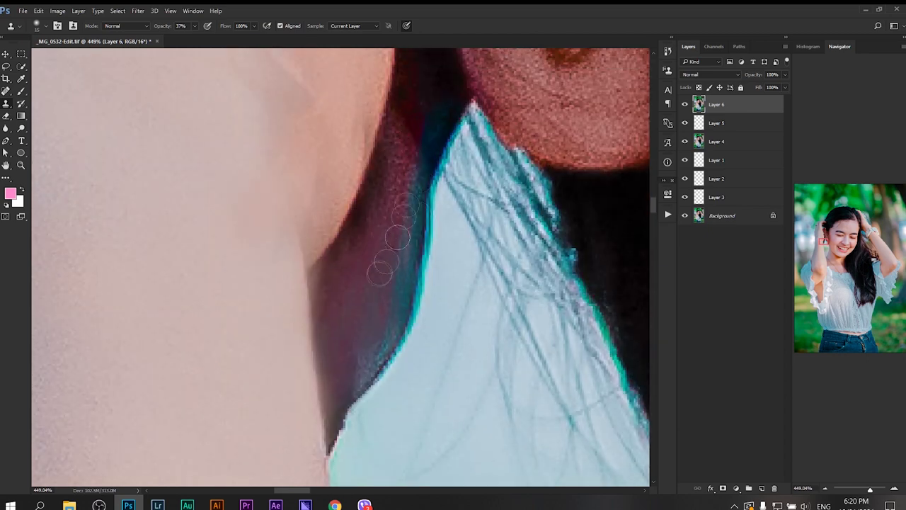
- Zoom out and scroll around the photo to check the cleaned arm edge
scroll(347, 269, "down", 3)
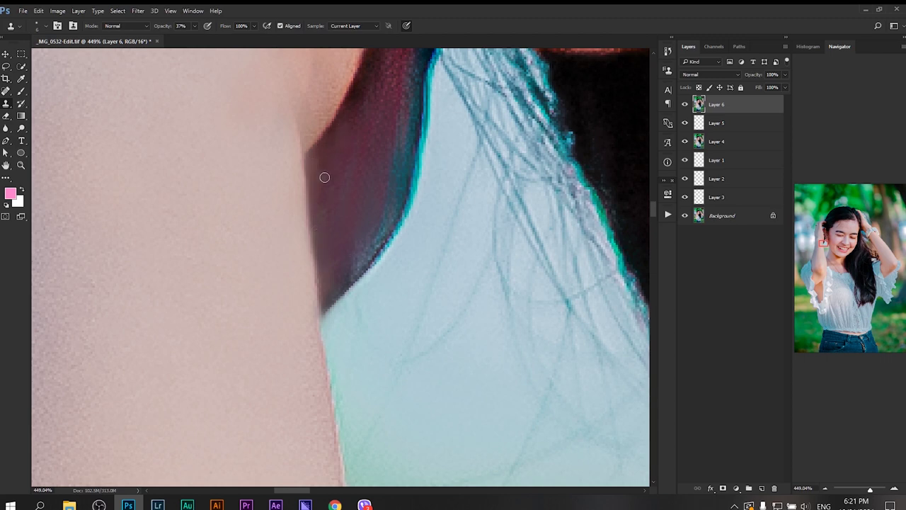
key("ctrl+0")
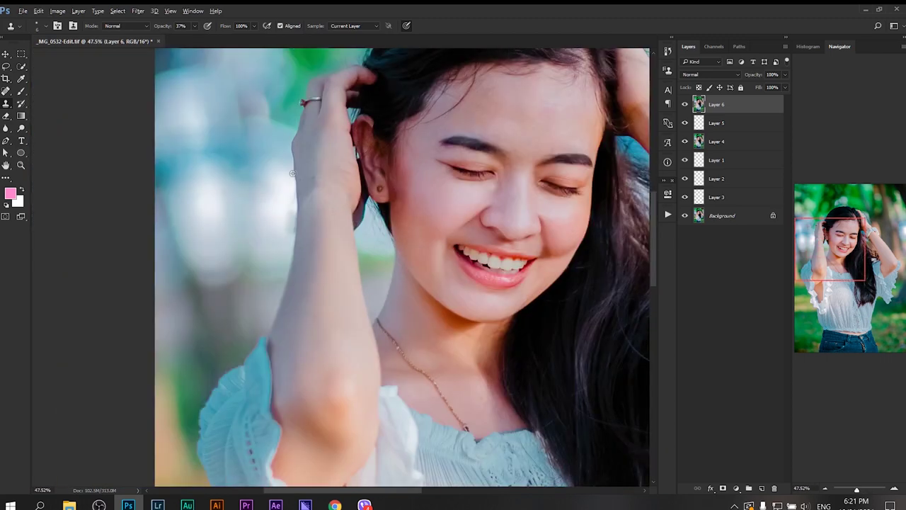
scroll(340, 269, "up", 5)
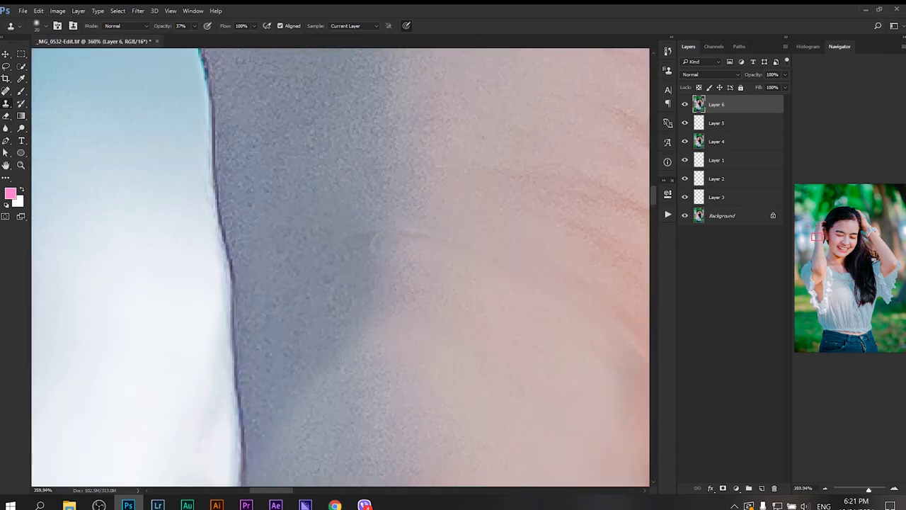
scroll(502, 200, "right", 3)
scroll(482, 349, "down", 5)
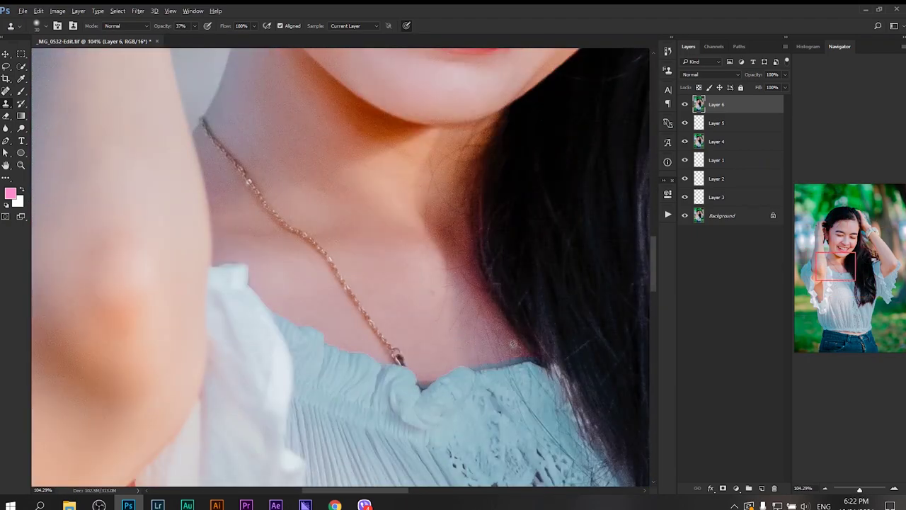
scroll(524, 354, "down", 2)
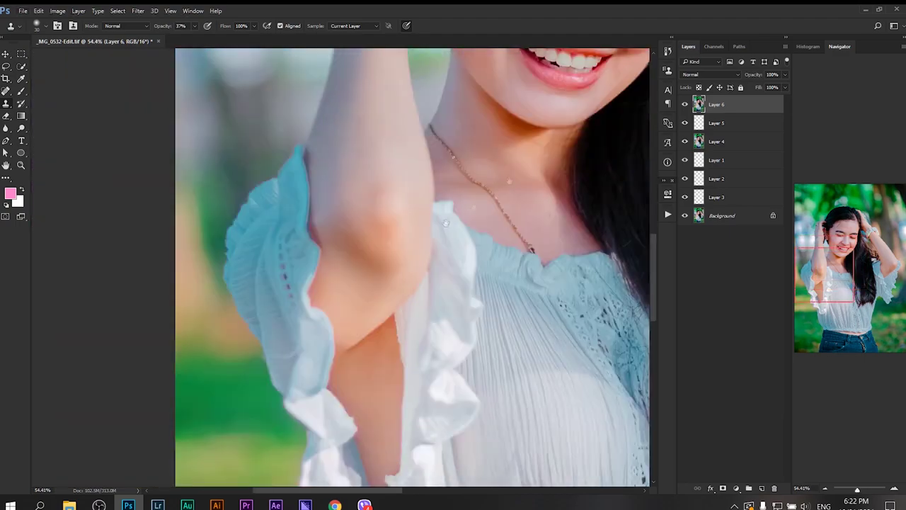
scroll(290, 330, "up", 4)
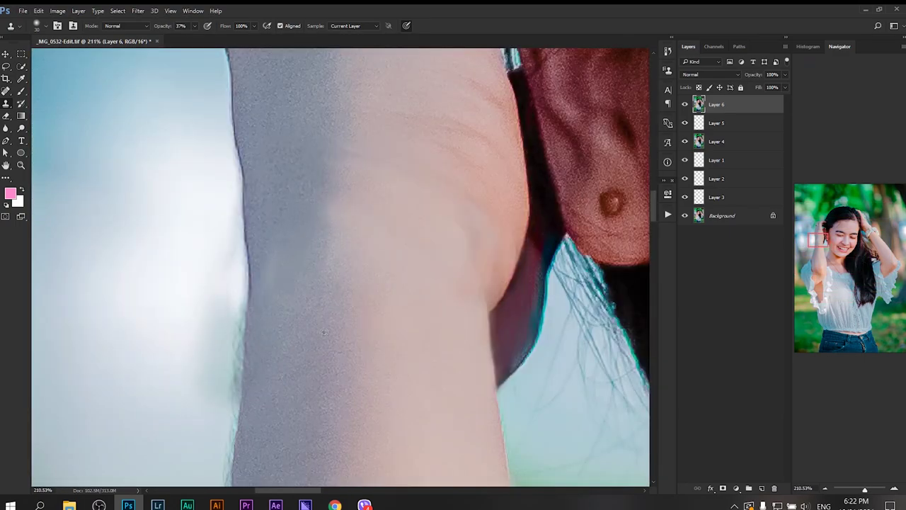
scroll(382, 273, "down", 2)
scroll(382, 273, "down", 2)
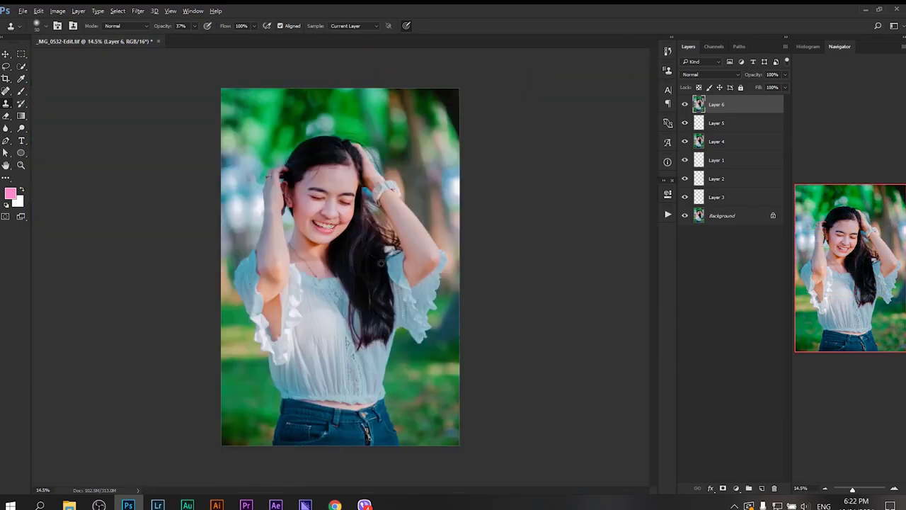
- Merge all retouch layers into a single layer
key("ctrl+0")
key("ctrl+shift+e")
scroll(347, 269, "up", 2)
- Pick and run the Retain Detail skin smoother from the actions list
left_click(668, 70)
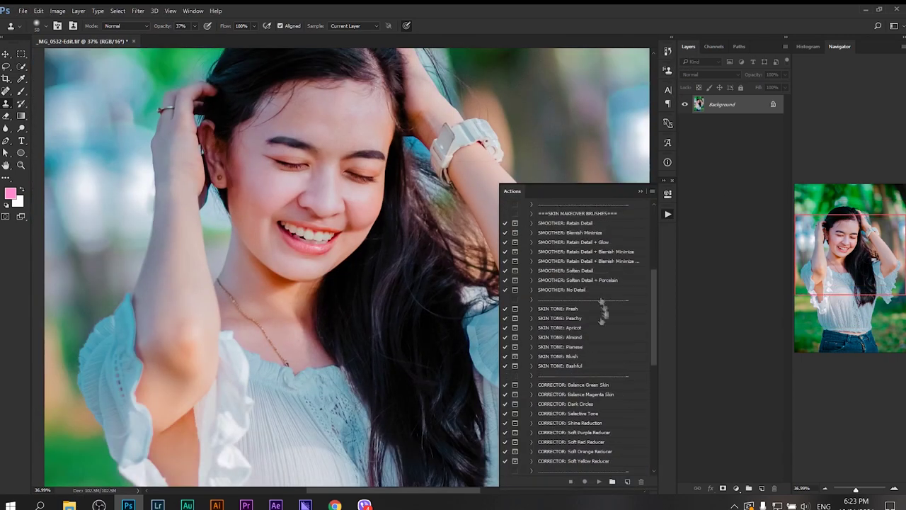
left_click(587, 223)
left_click(599, 482)
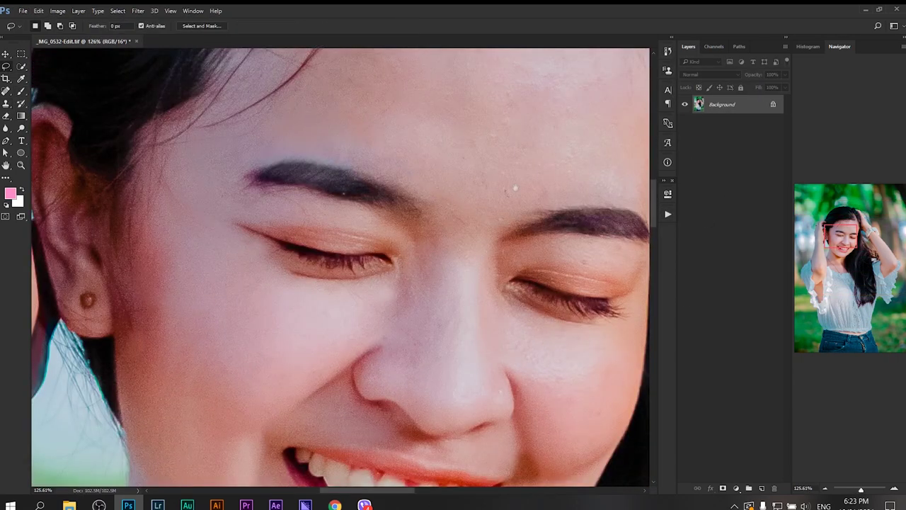
- Patch skin over the left eyebrow, then run SMOOTHER: Retain Detail + Blemish Minimize
key("ctrl+j")
key("v")
left_click_drag(333, 142, 333, 170)
key("e")
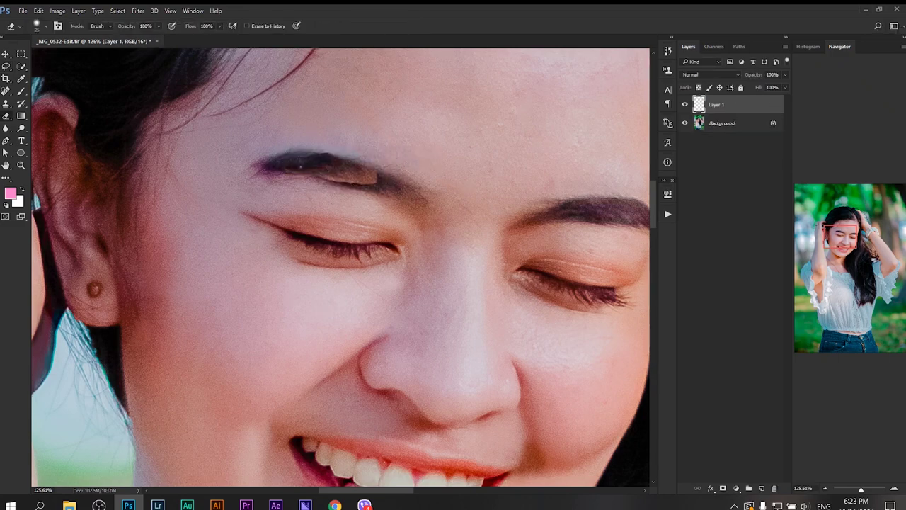
key("s")
left_click(333, 170)
key("Return")
key("ctrl+t")
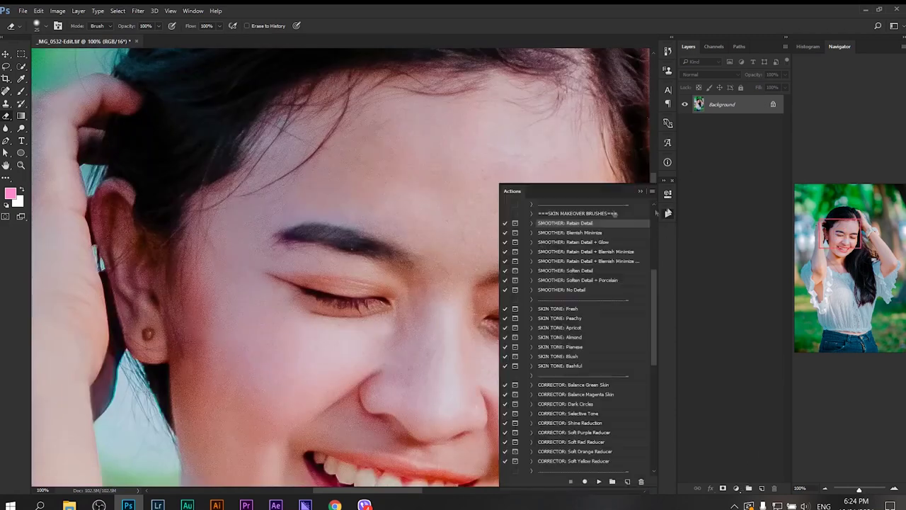
double_click(602, 252, "ctrl")
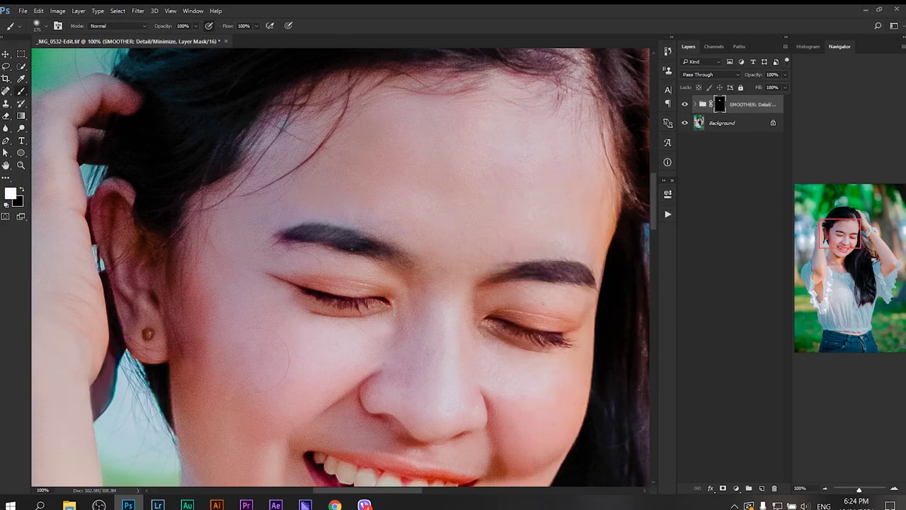
- Lower the SMOOTHER group's opacity to 68%
scroll(439, 58, "down", 3)
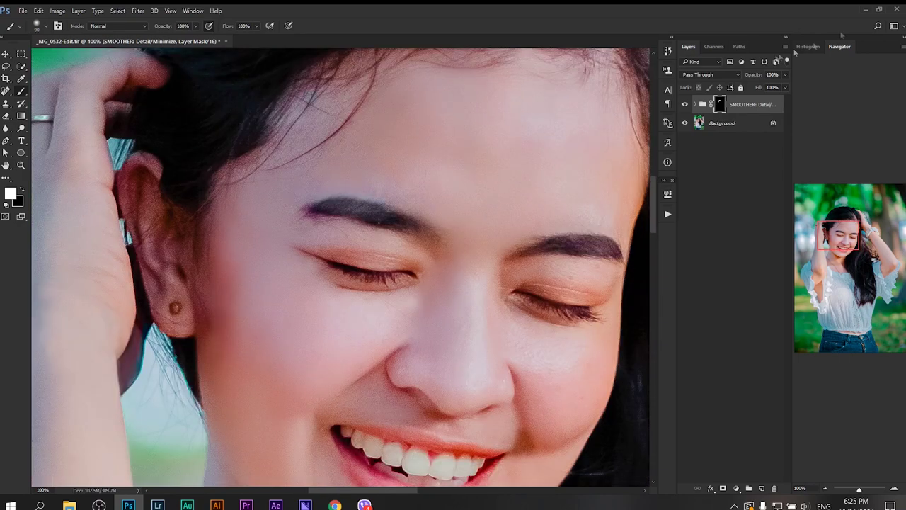
left_click_drag(753, 75, 742, 75)
scroll(504, 363, "down", 2)
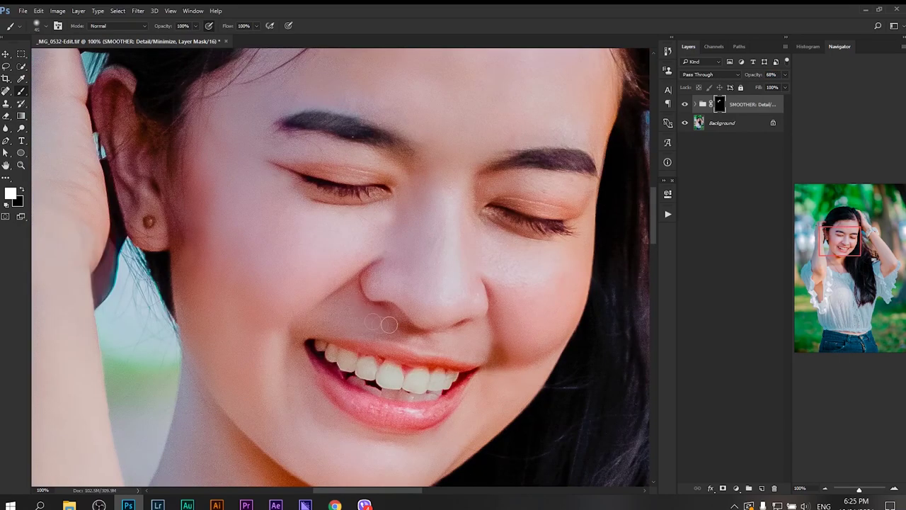
scroll(388, 324, "down", 2)
scroll(389, 324, "down", 3)
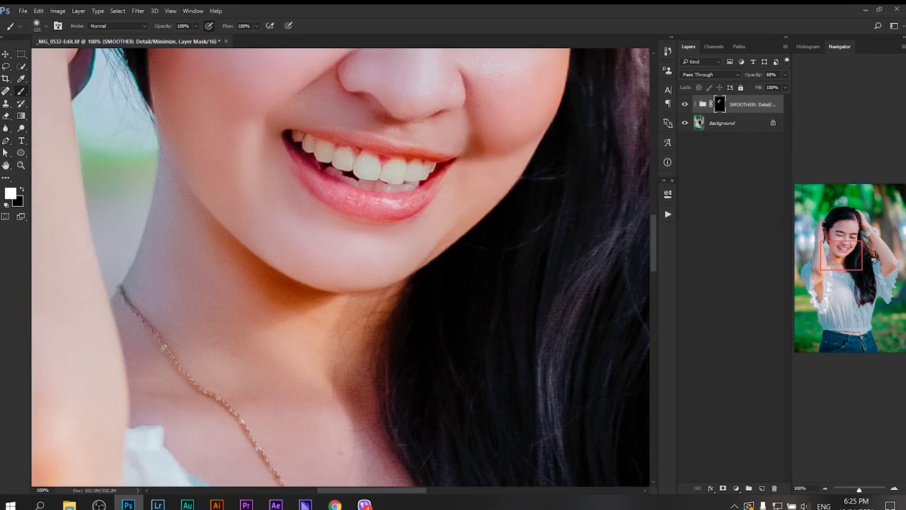
scroll(340, 267, "down", 4)
scroll(527, 184, "down", 5)
- Scroll through the layer stack and reselect the group's Opacity value
scroll(528, 183, "up", 7)
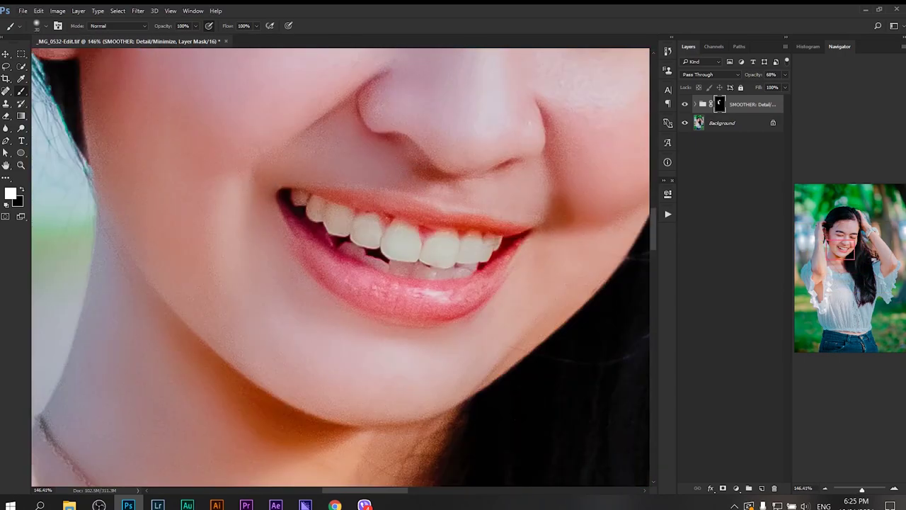
scroll(529, 182, "down", 5)
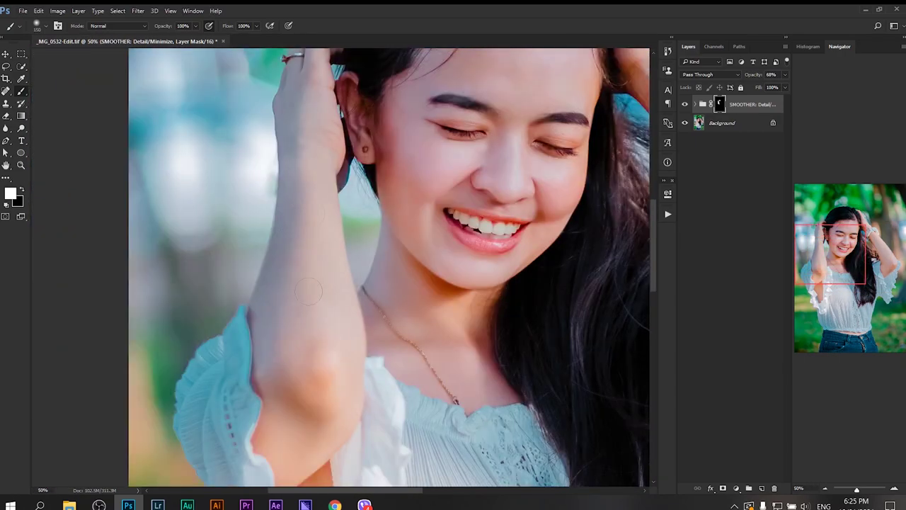
scroll(529, 183, "down", 3)
scroll(529, 183, "down", 3)
scroll(340, 267, "up", 4)
scroll(340, 267, "right", 6)
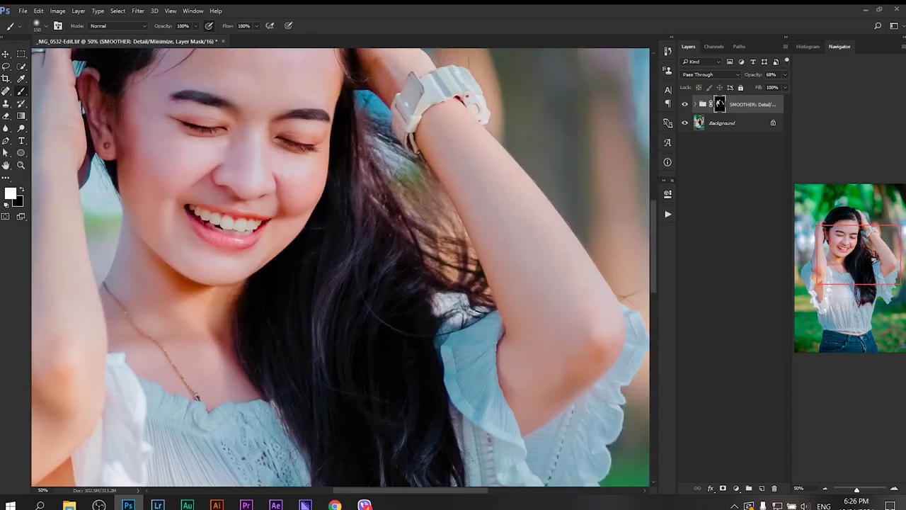
scroll(538, 301, "up", 4)
scroll(538, 301, "left", 1)
scroll(340, 267, "down", 2)
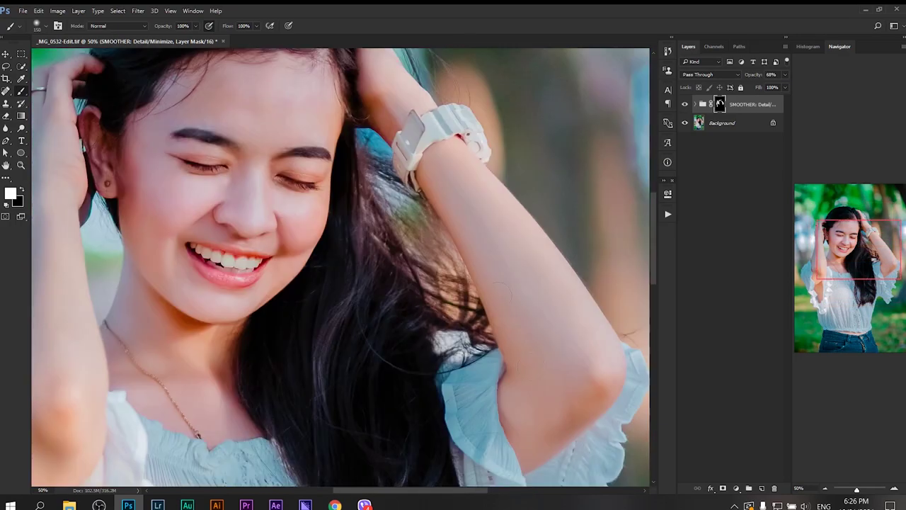
scroll(340, 267, "down", 3)
scroll(340, 266, "up", 3)
scroll(340, 267, "up", 2)
left_click(736, 74)
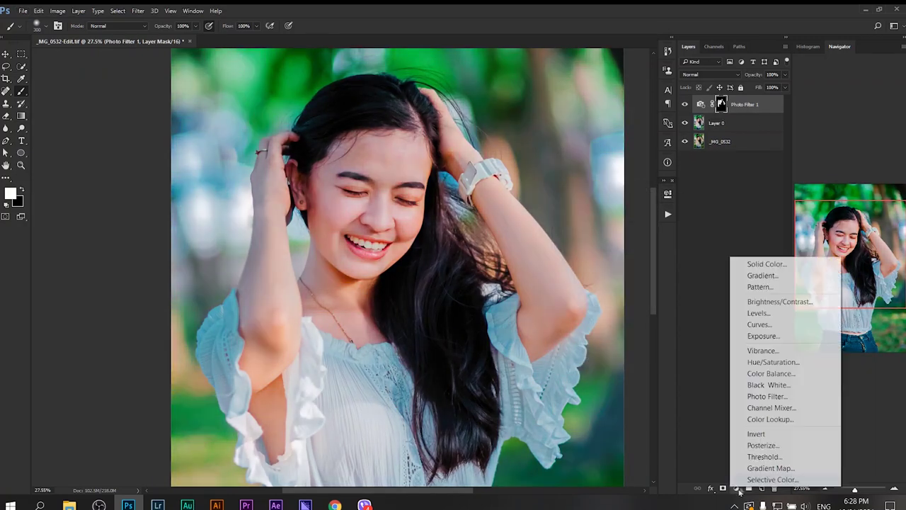
- Swap the painting colours and back while reviewing the layer stack
scroll(452, 162, "down", 2)
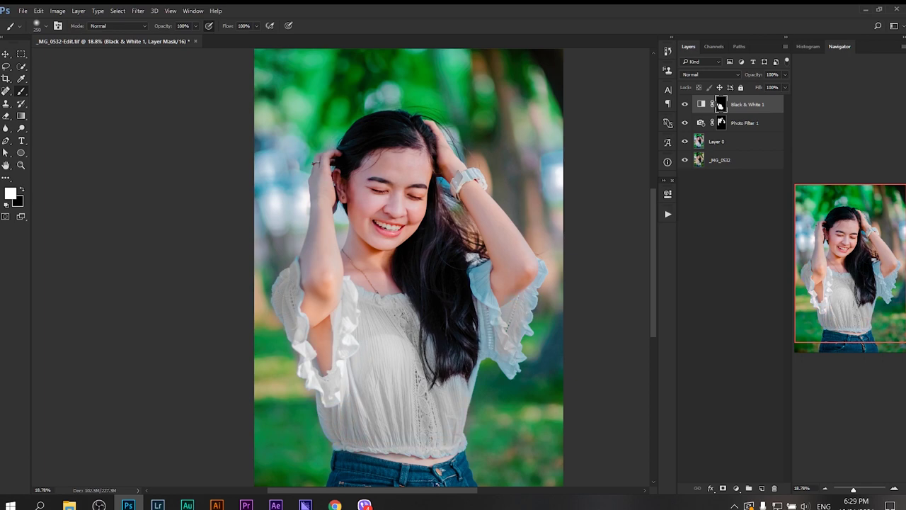
scroll(524, 287, "up", 5)
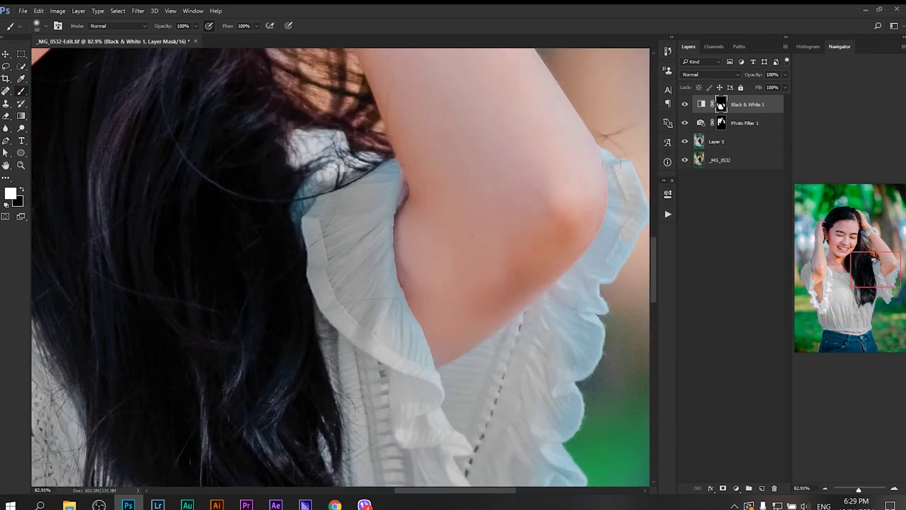
scroll(340, 267, "down", 3)
scroll(340, 267, "down", 2)
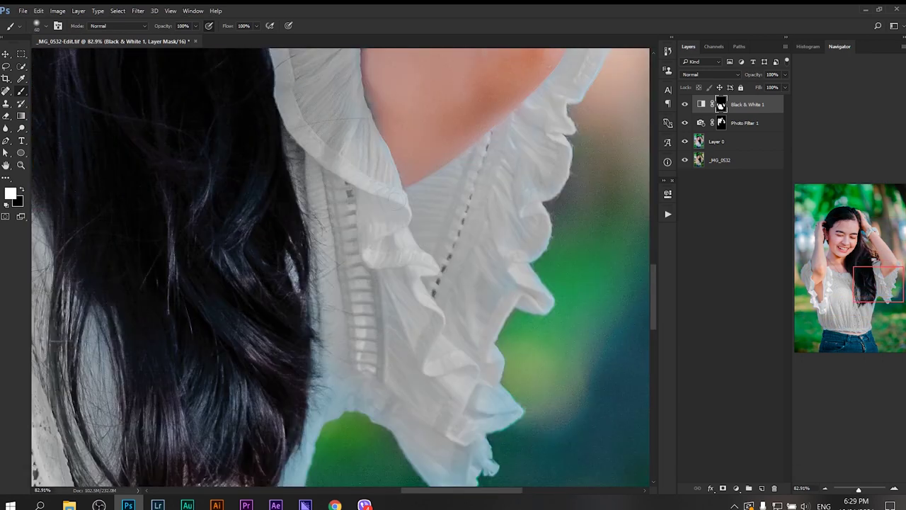
scroll(340, 267, "down", 1)
scroll(340, 267, "up", 3)
scroll(339, 267, "left", 2)
key("x")
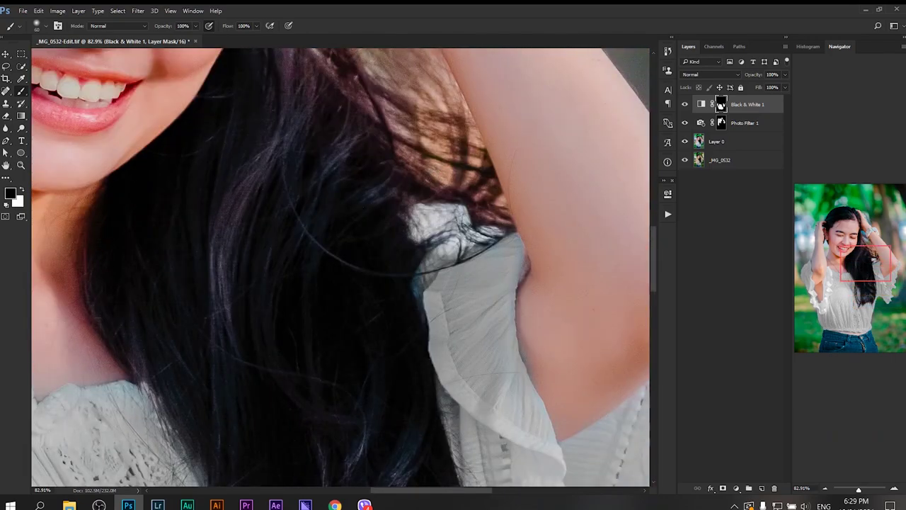
scroll(510, 246, "down", 3)
scroll(510, 246, "left", 3)
scroll(313, 290, "down", 5)
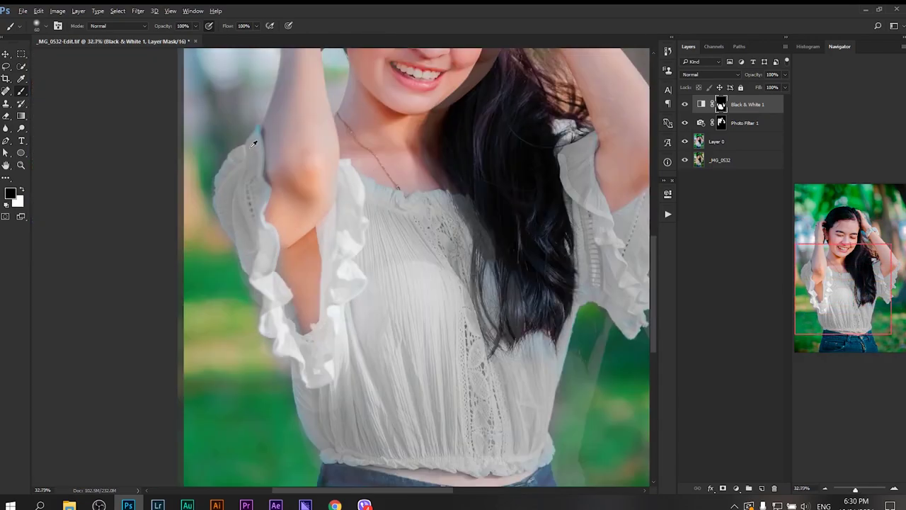
scroll(261, 130, "up", 4)
key("x")
key("x")
- Add a Levels adjustment with an inverted mask painted onto the blouse
key("ctrl+0")
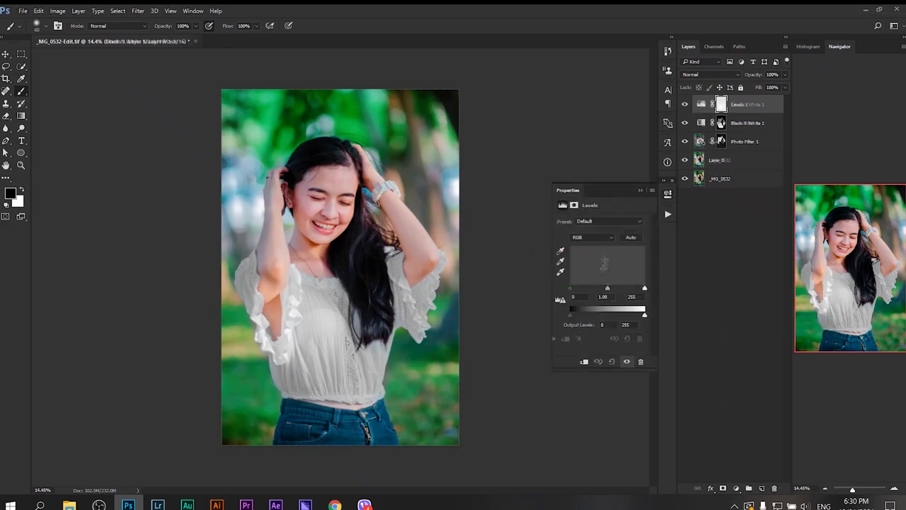
left_click(668, 202)
key("ctrl+i")
key("ctrl+plus")
key("ctrl+plus")
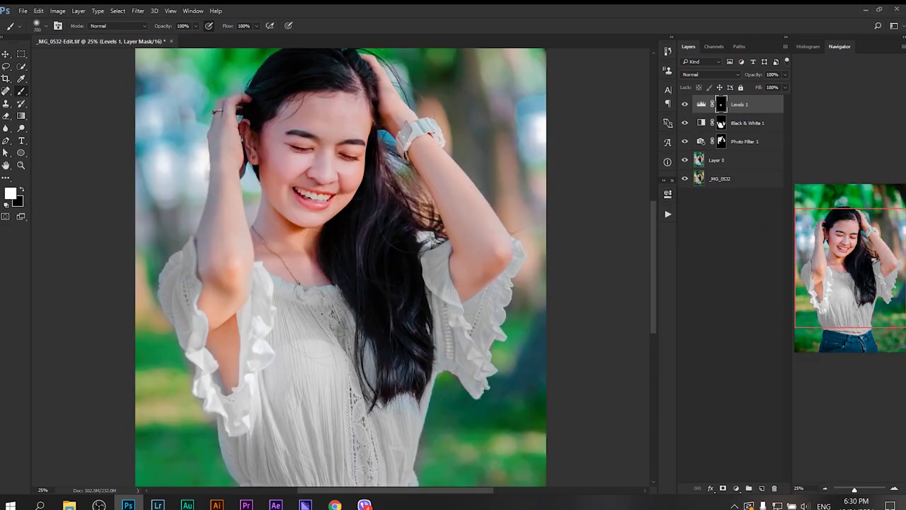
left_click_drag(340, 284, 385, 184)
left_click_drag(311, 340, 425, 276)
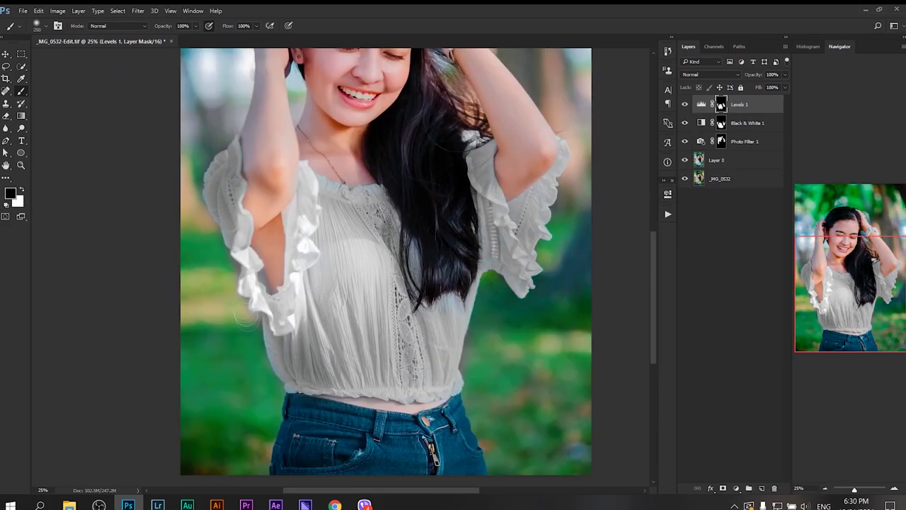
key("ctrl+0")
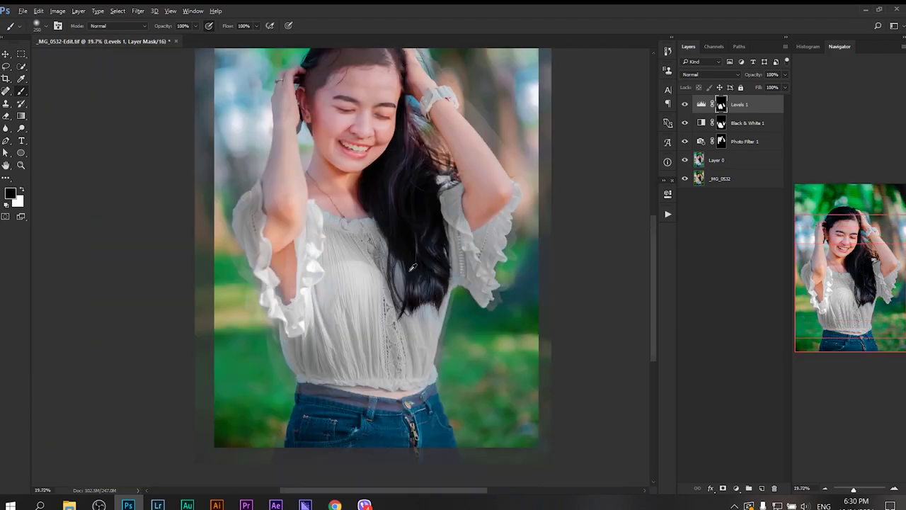
- Add a Color Balance layer shifting midtones toward yellow (-15), with its mask inverted
left_click(737, 488)
left_click(771, 375)
left_click_drag(589, 272, 585, 276)
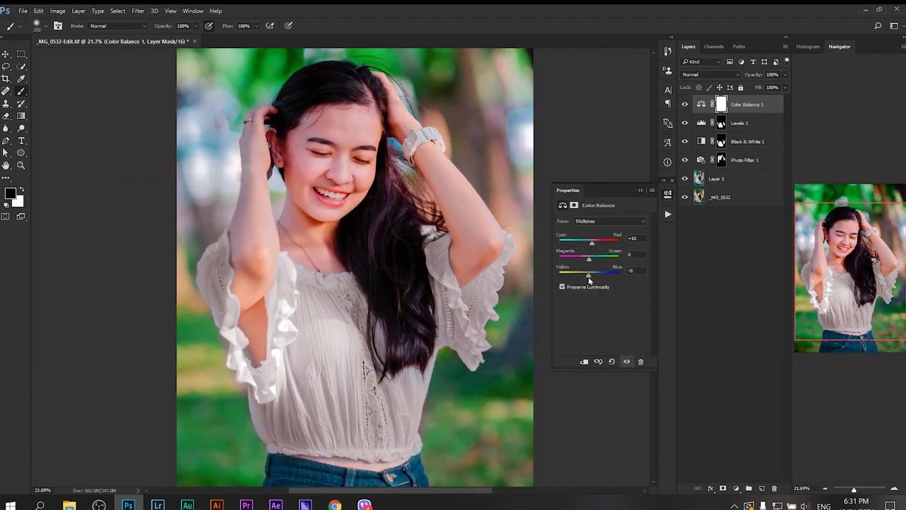
key("ctrl+i")
key("ctrl+minus")
key("ctrl+minus")
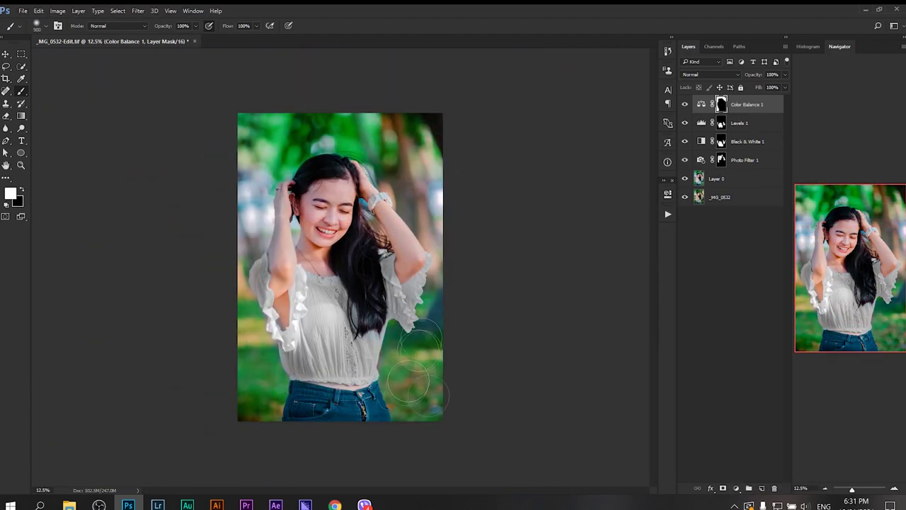
- Add a second Levels layer with midtones at 0.77, masked onto the background edges
left_click(737, 488)
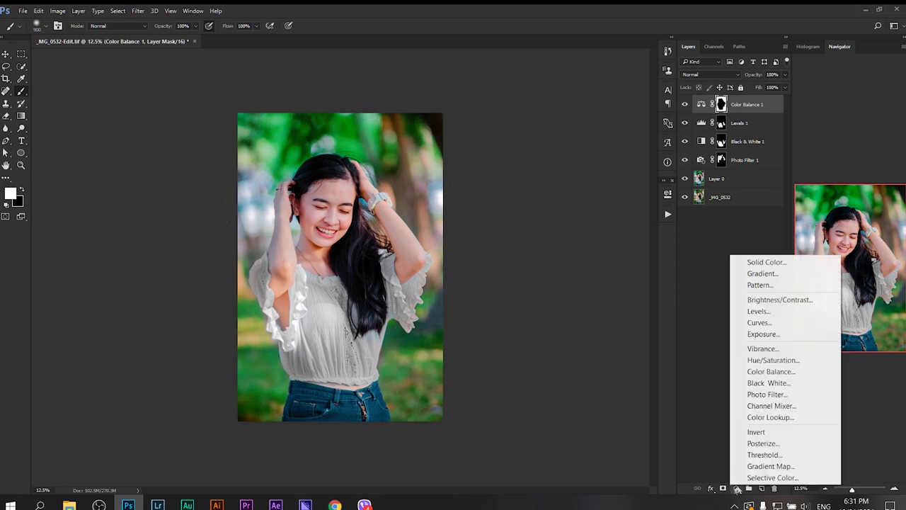
left_click(754, 320)
left_click_drag(607, 288, 615, 290)
key("ctrl+i")
mouse_move(397, 142)
left_mouse_down()
mouse_move(269, 128)
mouse_move(255, 255)
mouse_move(418, 425)
mouse_move(340, 107)
left_mouse_up()
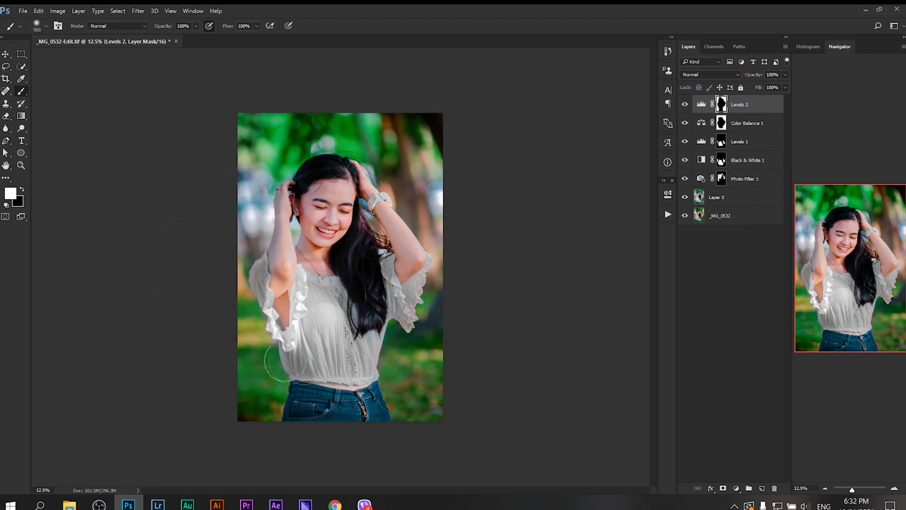
key("g")
scroll(425, 190, "down", 2)
key("ctrl+shift+alt+n")
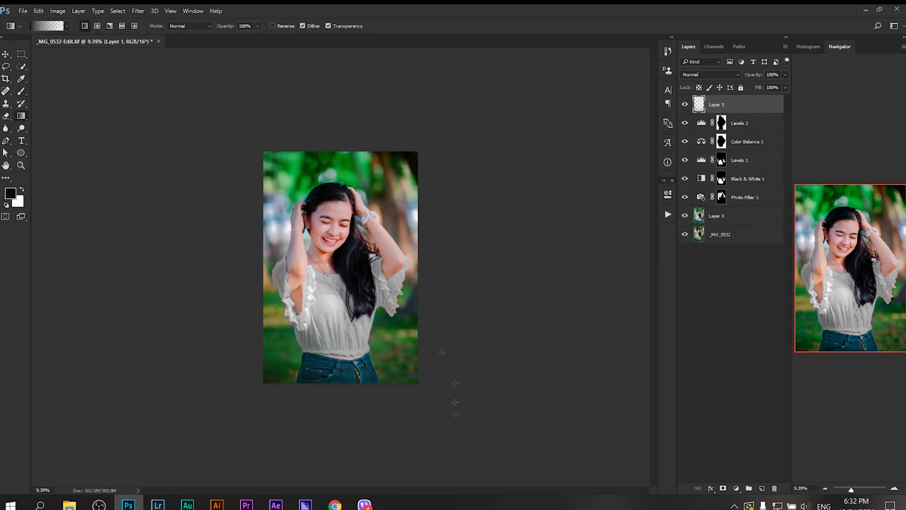
- Set the new vignette layer to Multiply blending at 41% opacity
left_click(710, 74)
left_click(708, 117)
key("ctrl+plus")
key("ctrl+plus")
key("ctrl+plus")
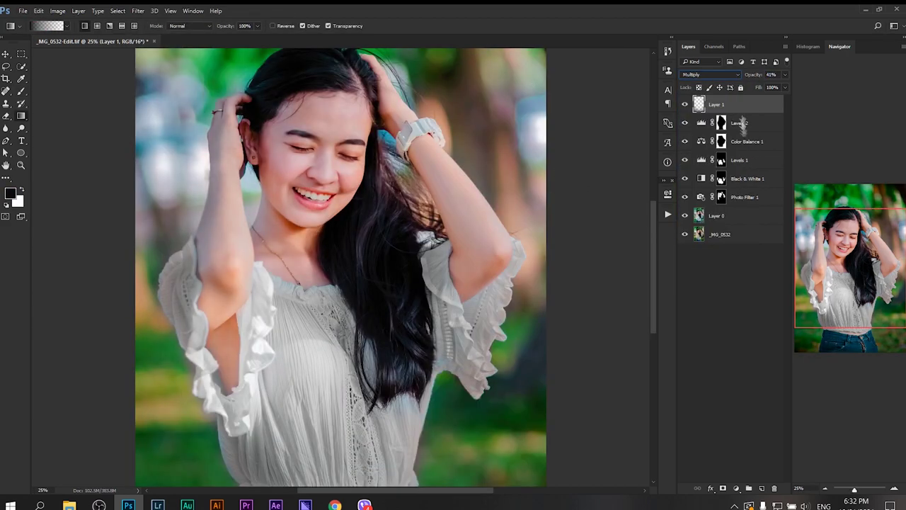
- Add a Brightness/Contrast adjustment with an inverted mask, ready to paint in white
left_click(737, 488)
left_click(765, 296)
key("ctrl+i")
key("b")
key("x")
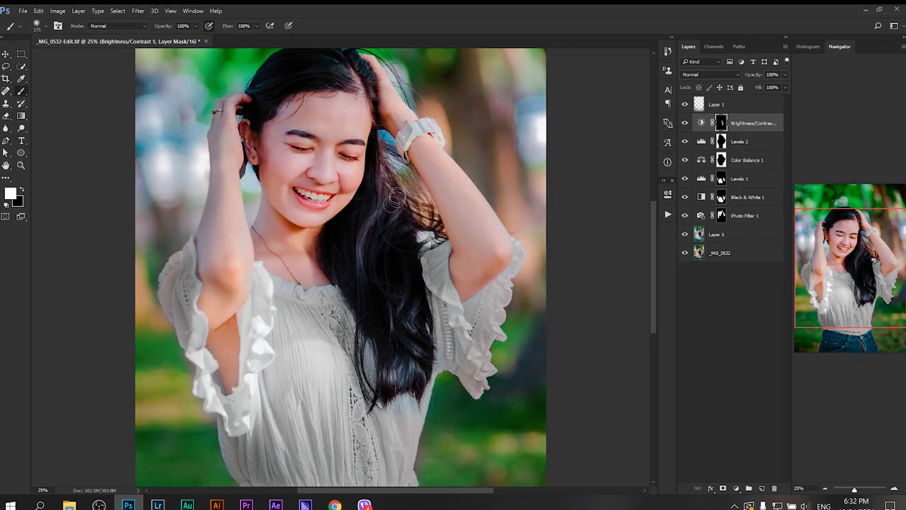
scroll(395, 201, "up", 3)
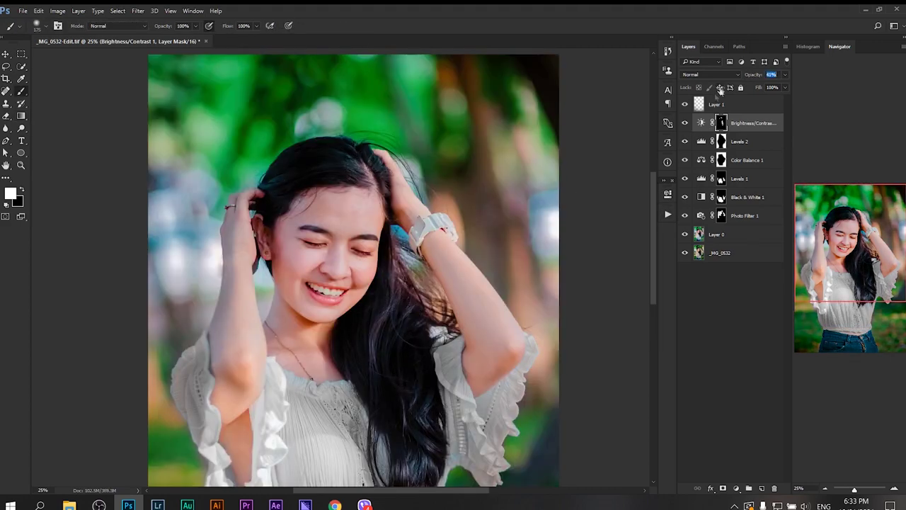
scroll(591, 172, "down", 3)
- Stamp all visible layers, duplicate the merged layer and apply Lens Blur to it
key("ctrl+alt+shift+e")
scroll(342, 243, "down", 2)
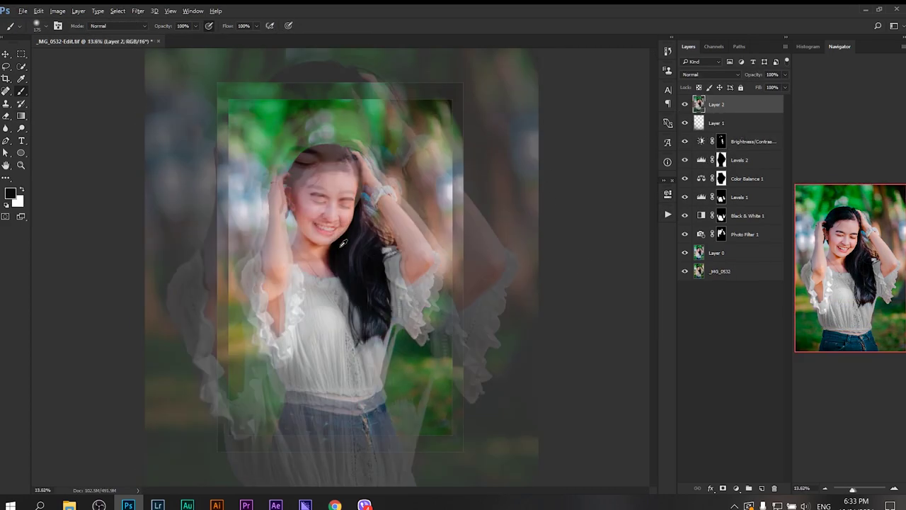
key("ctrl+j")
left_click(138, 11)
mouse_move(146, 142)
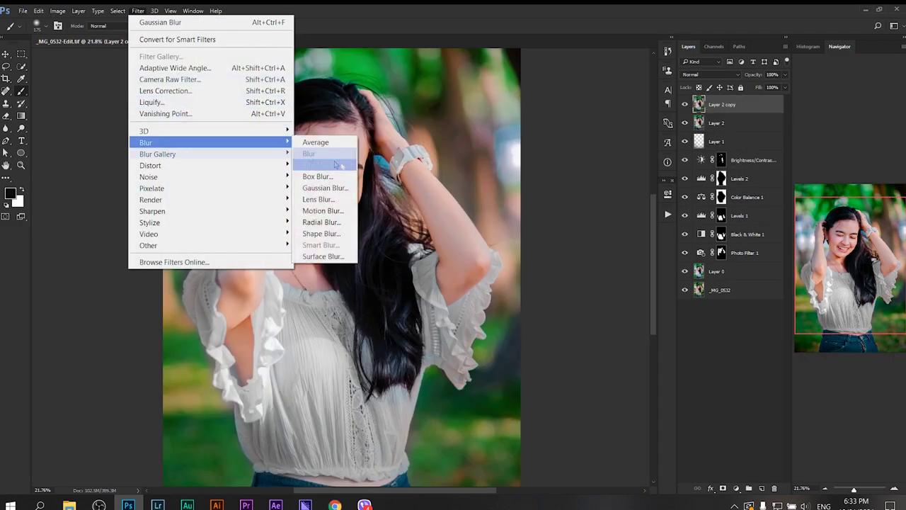
left_click(318, 199)
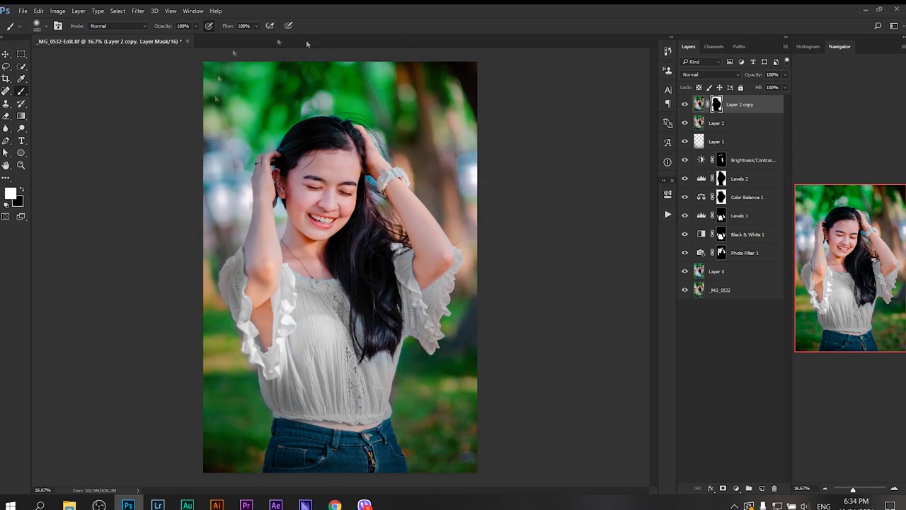
- Add a Color Balance layer warming the midtones, reduced to 44% opacity
left_click(736, 489)
left_click(771, 374)
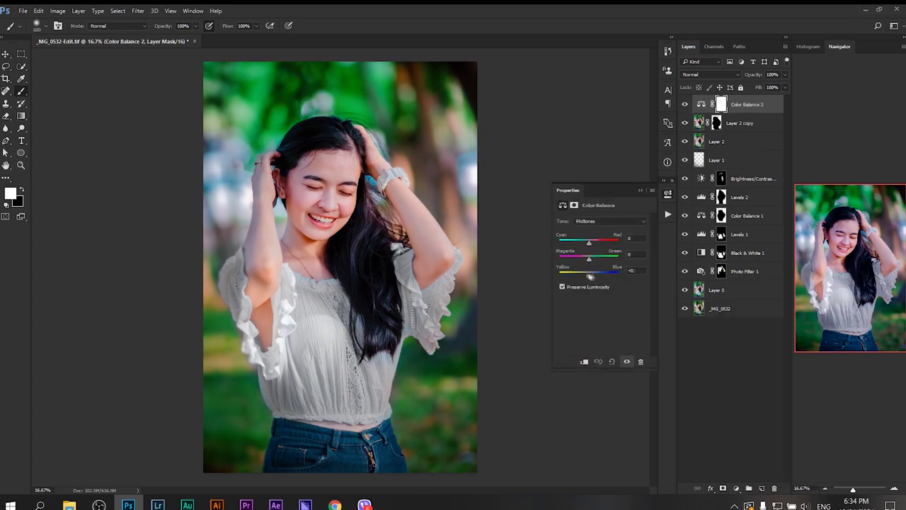
left_click_drag(601, 239, 620, 239)
left_click_drag(718, 290, 719, 101)
left_click(684, 104)
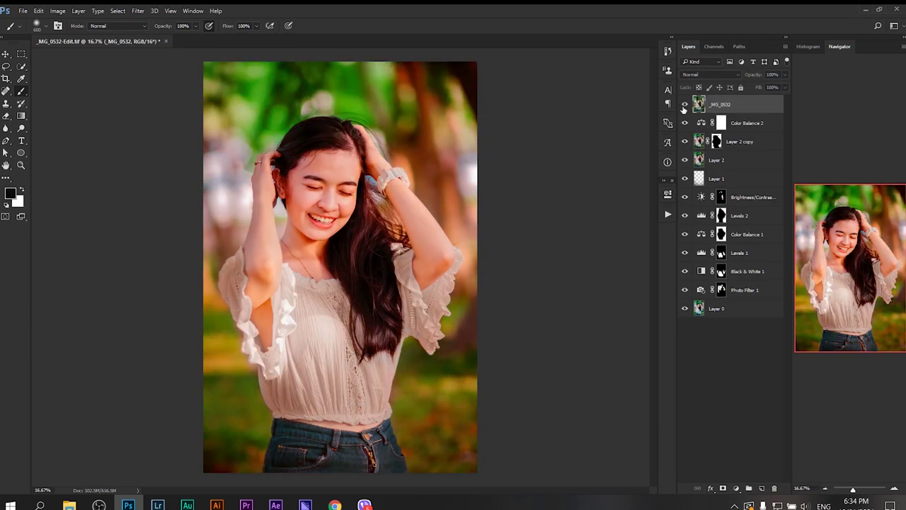
left_click(741, 122)
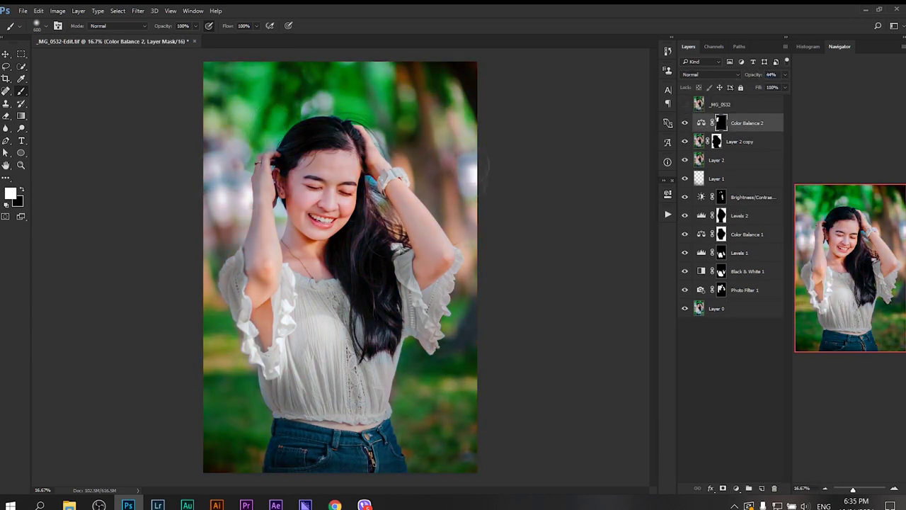
scroll(312, 180, "up", 5)
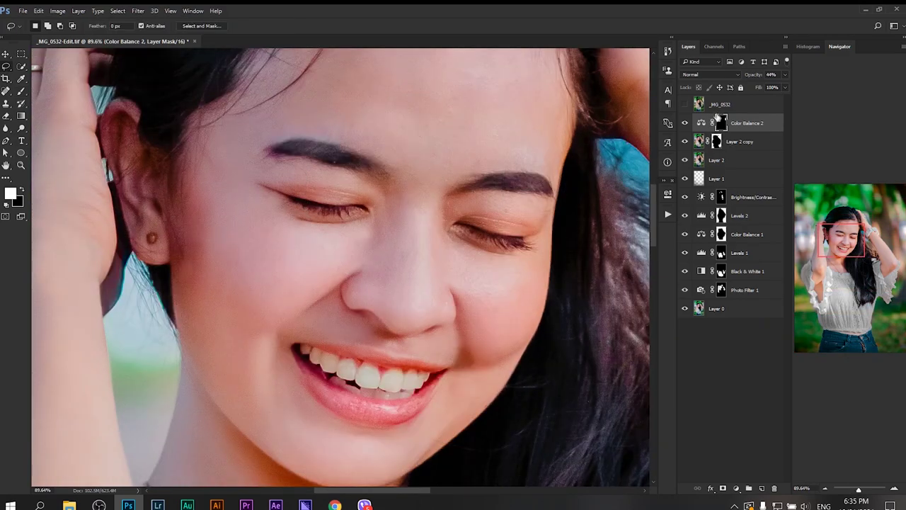
- Merge the edits and run the BROW: Richen Color action on the eyebrows
key("ctrl+shift+e")
left_click(668, 214)
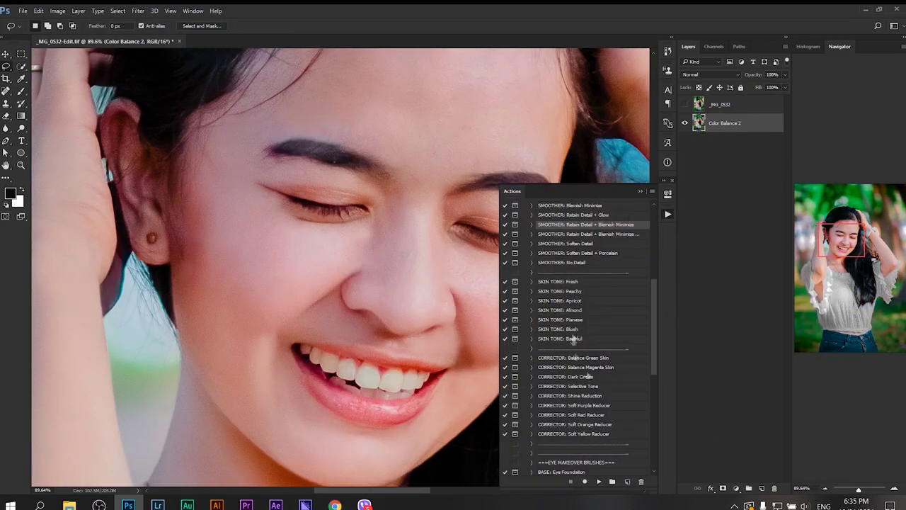
scroll(585, 396, "up", 2)
scroll(585, 405, "down", 3)
scroll(584, 405, "down", 3)
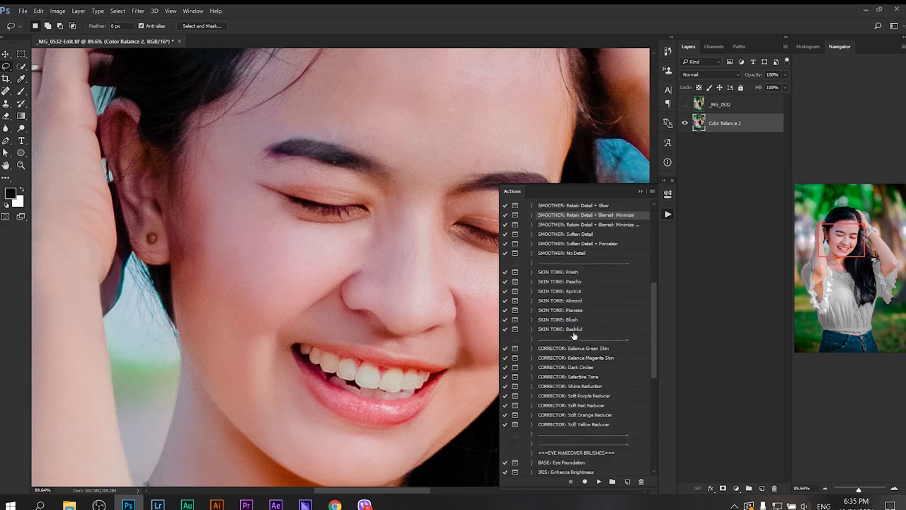
scroll(585, 405, "down", 3)
left_click(559, 444)
left_click(599, 482)
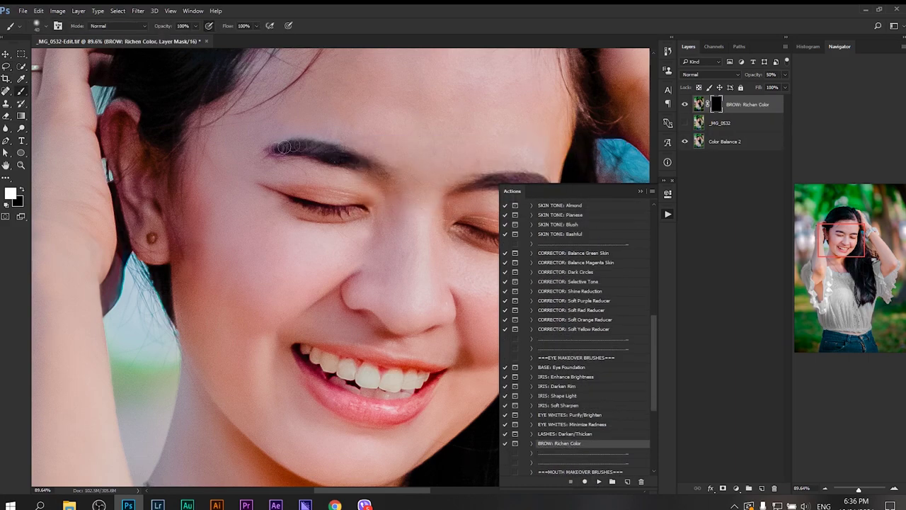
left_click_drag(511, 178, 454, 163)
- Run the LASHES: Darken/Thicken action, dismissing its warning
left_click(565, 433)
left_click(599, 481)
key("Return")
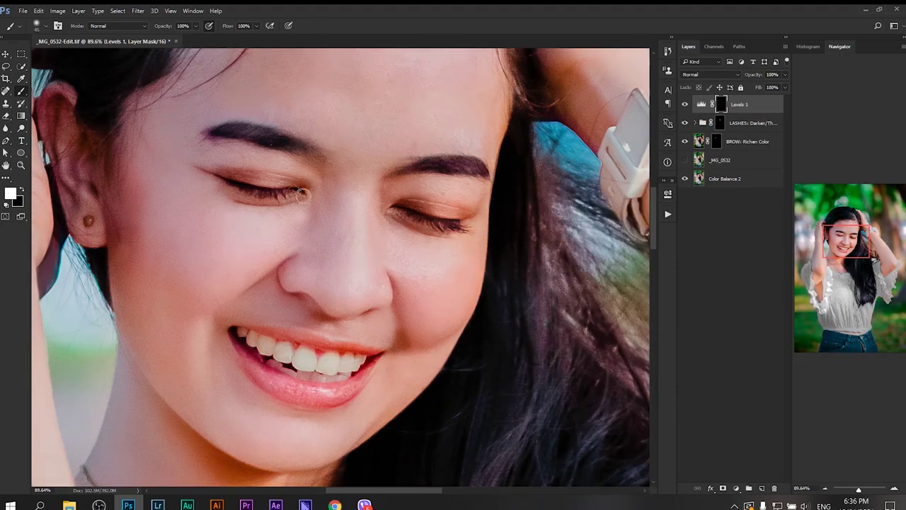
- Stamp visible layers into a new layer and clone-stamp the skin at 37%
key("x")
scroll(270, 139, "down", 5)
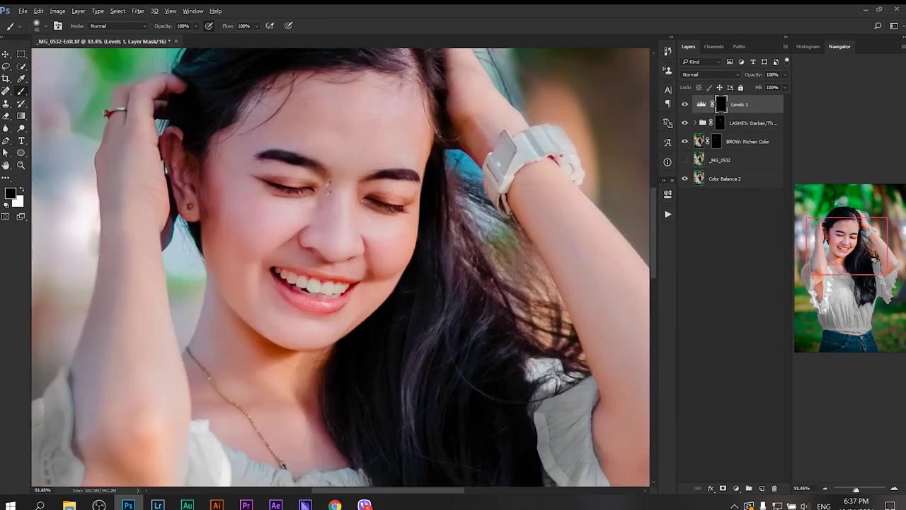
scroll(270, 140, "up", 6)
key("ctrl+alt+shift+e")
key("s")
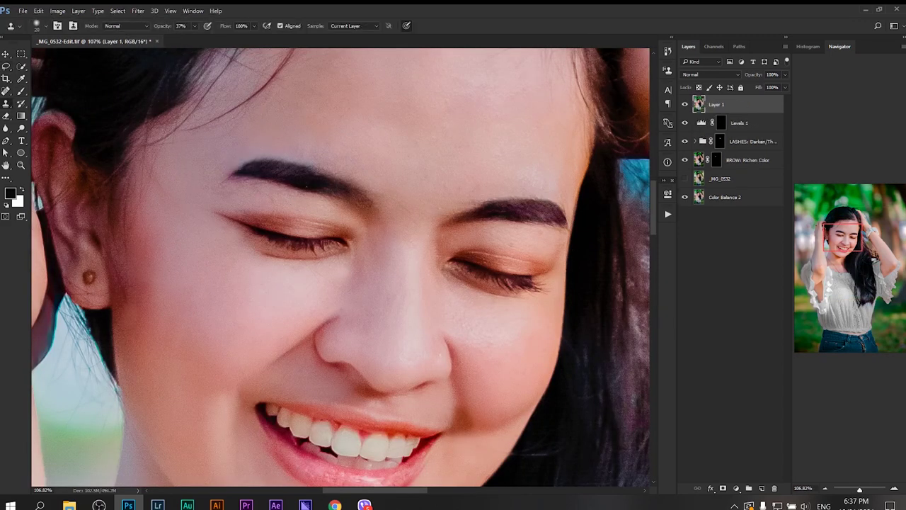
scroll(570, 197, "down", 5)
scroll(347, 187, "up", 5)
scroll(346, 186, "down", 4)
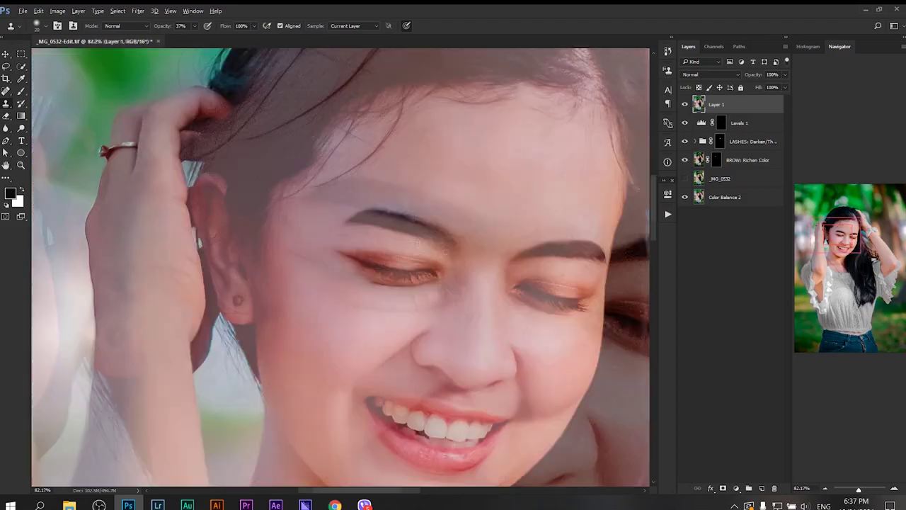
scroll(347, 187, "down", 1)
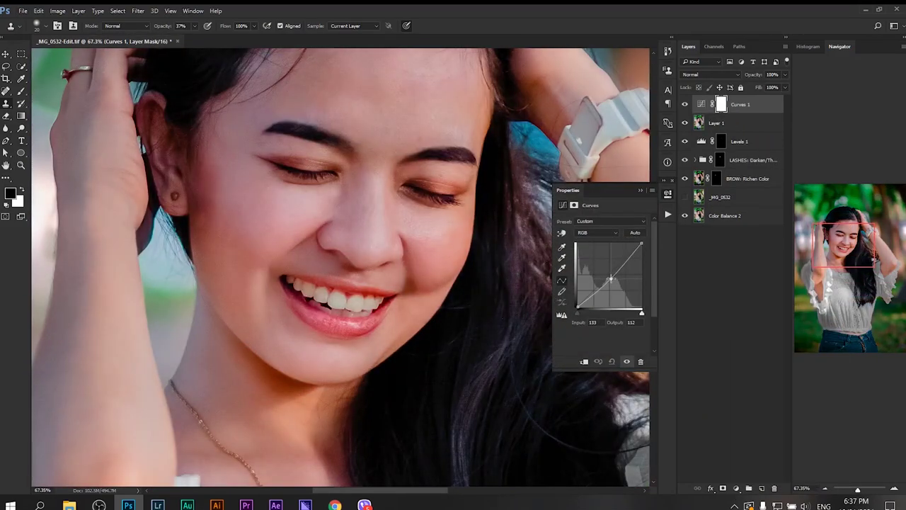
- Invert the Curves mask to paint it onto the teeth, then add Levels with inverted mask
key("x")
key("ctrl+i")
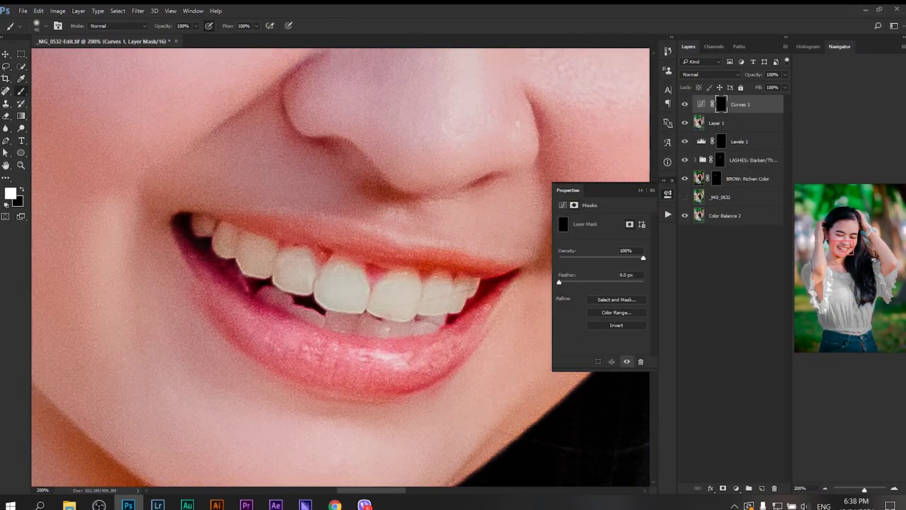
scroll(340, 267, "down", 3)
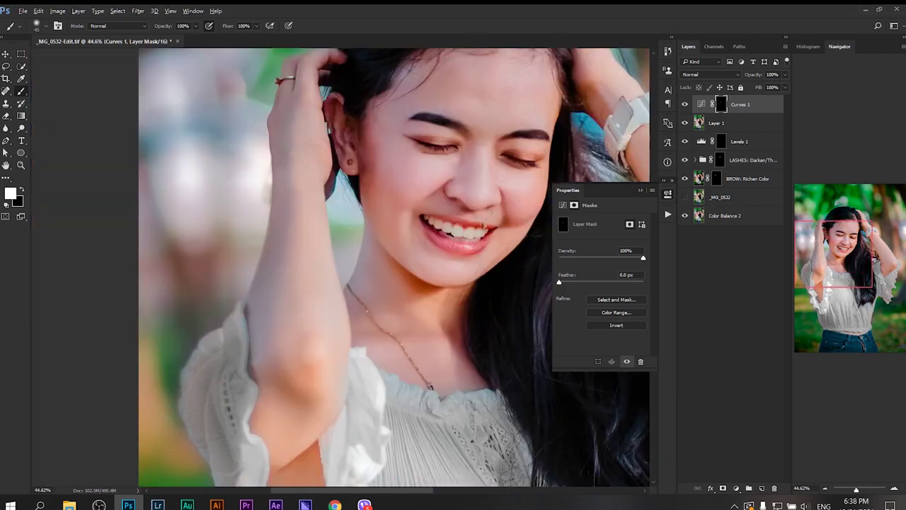
scroll(340, 267, "down", 3)
key("x")
scroll(465, 283, "down", 1)
left_click_drag(465, 283, 326, 280)
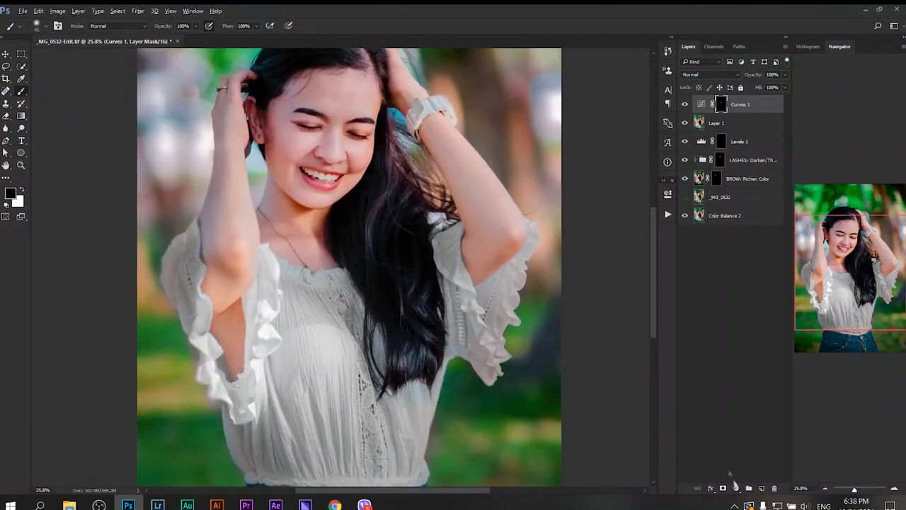
left_click(737, 487)
key("ctrl+i")
- Paint the Levels 2 brightening onto hair and neck, then apply Oil Paint to the merged layer
key("x")
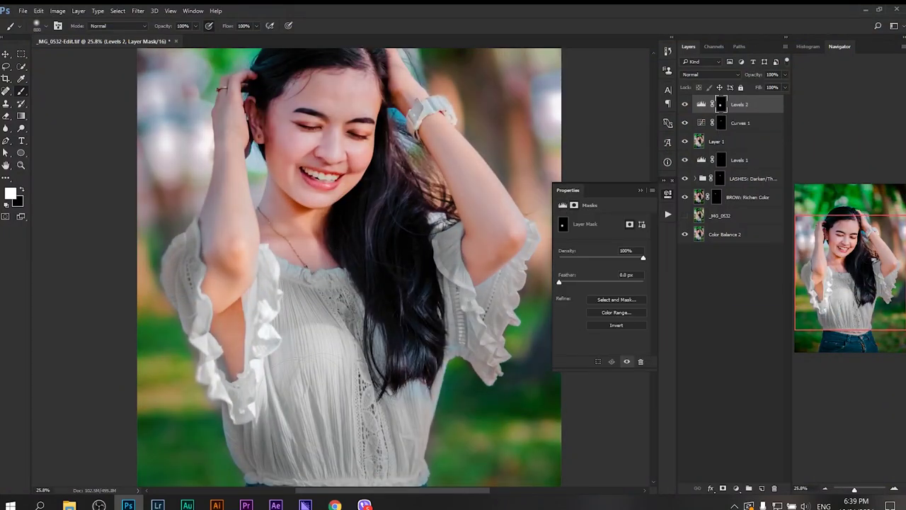
left_click_drag(453, 304, 337, 237)
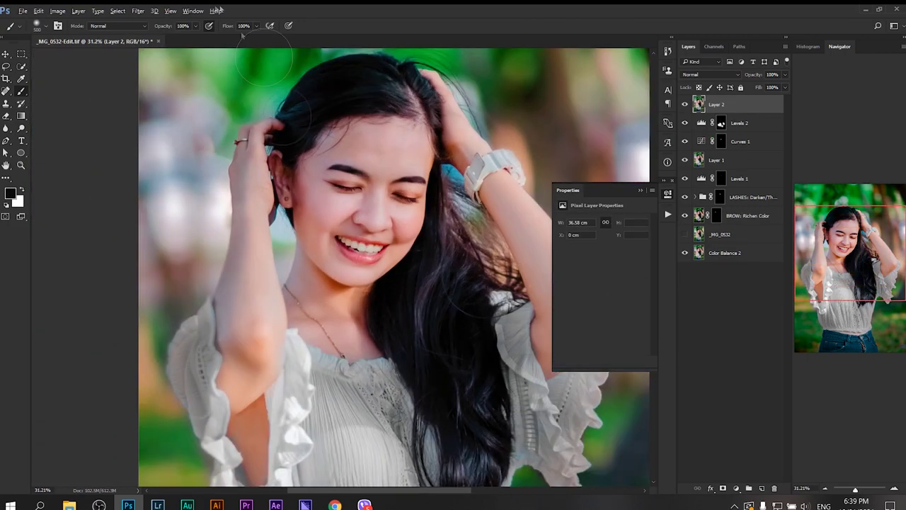
left_click(326, 268)
left_click(687, 112)
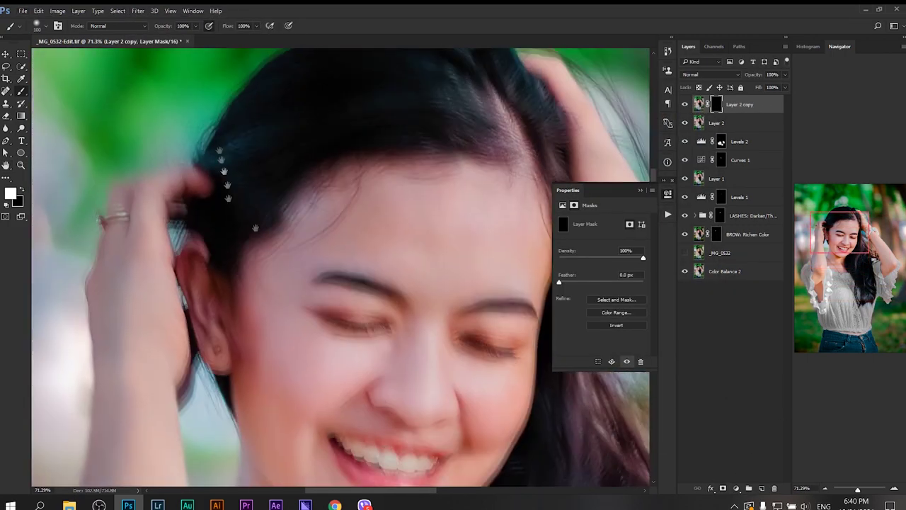
scroll(198, 169, "down", 4)
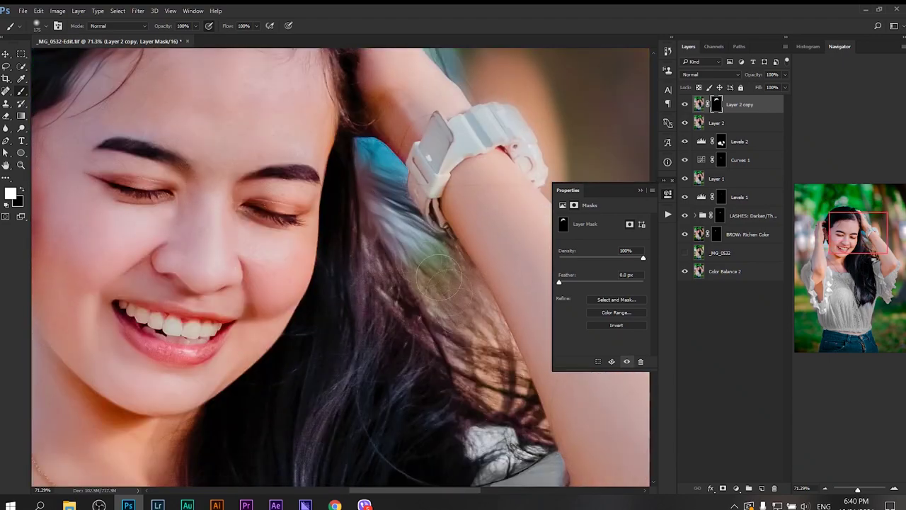
scroll(318, 212, "down", 3)
scroll(368, 234, "down", 3)
scroll(436, 262, "down", 3)
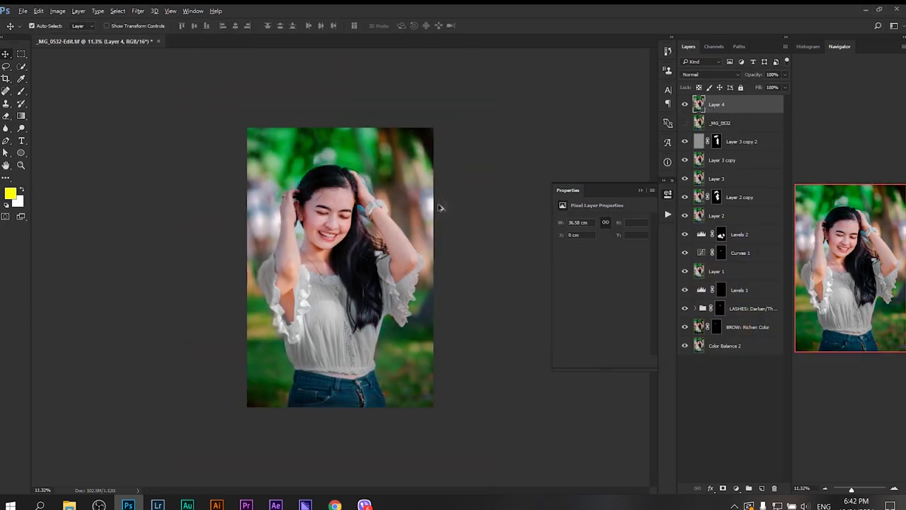
- Lay a yellow gradient from the right edge, blend it as Soft Light and adjust its opacity
left_click_drag(418, 186, 475, 95)
left_click(708, 75)
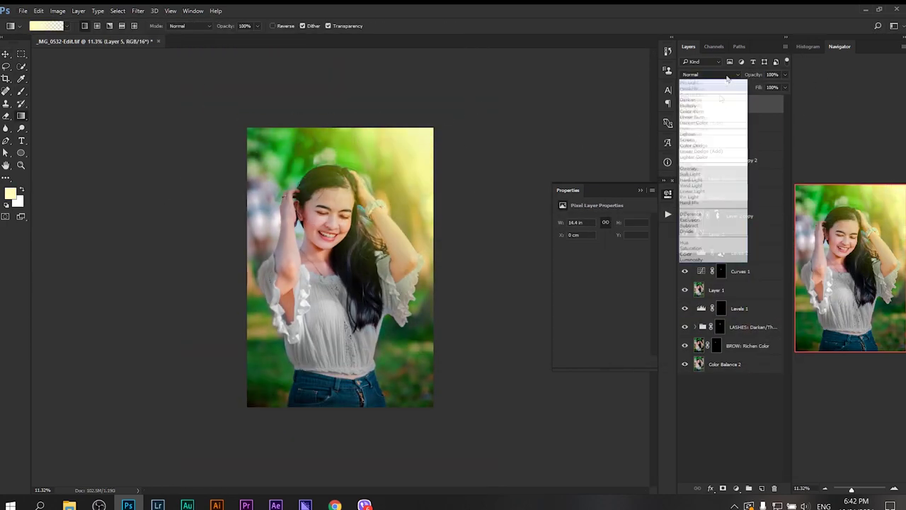
left_click(708, 142)
left_click(712, 75)
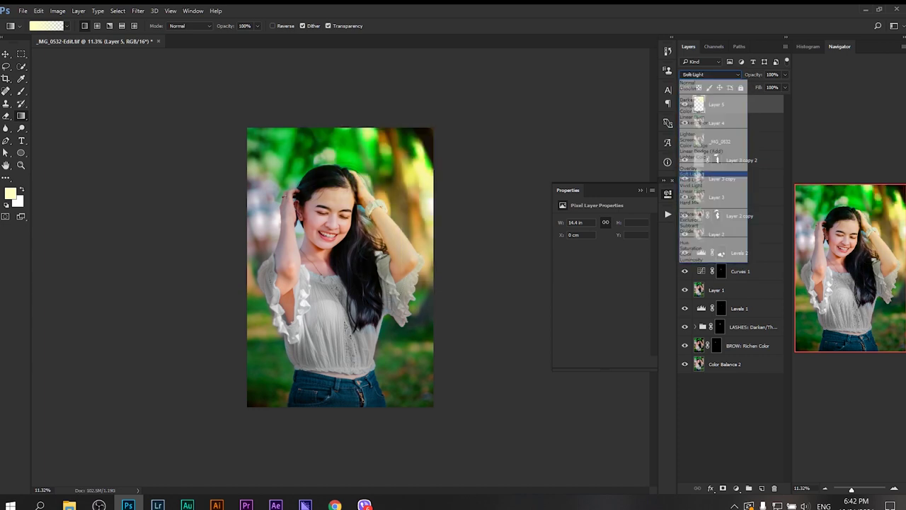
left_click(717, 122)
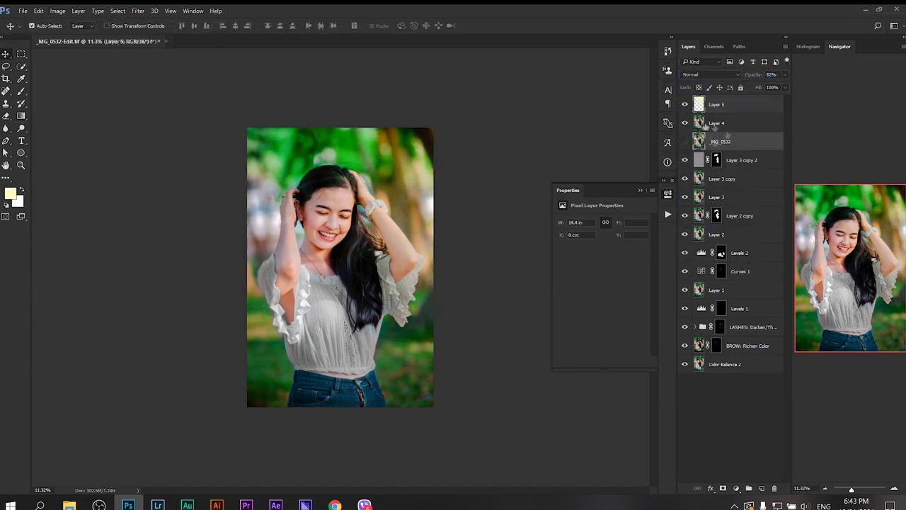
key("alt+bracketright")
key("alt+bracketleft")
key("alt+bracketright")
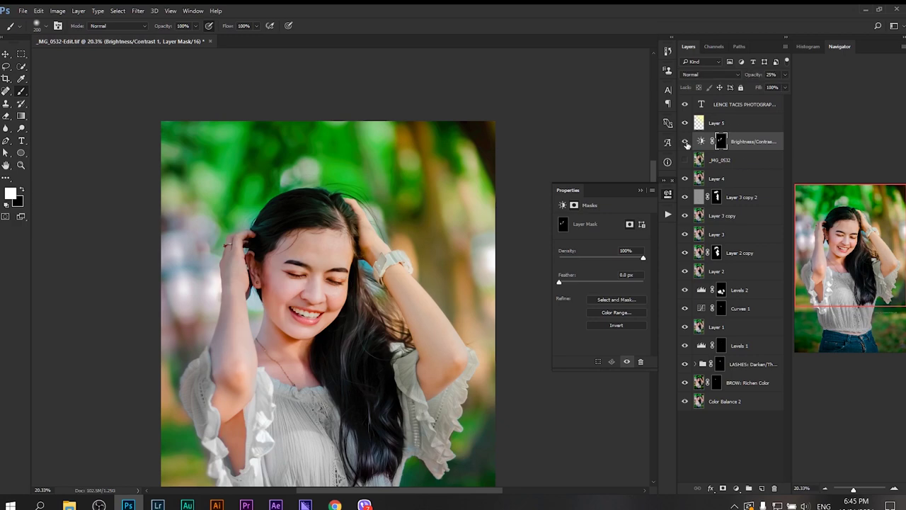
- Show the original _MG_0532 layer and hide Layer 4 for a before/after comparison
left_click(720, 160)
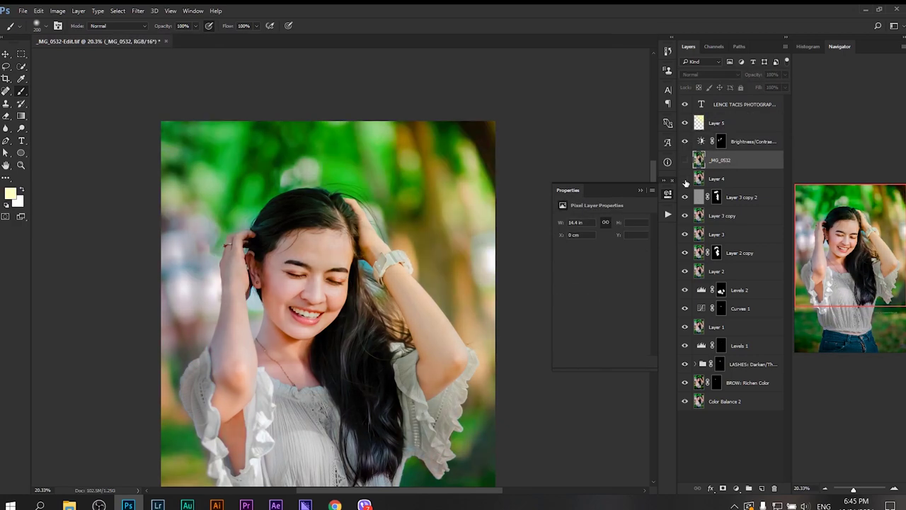
left_click(685, 161)
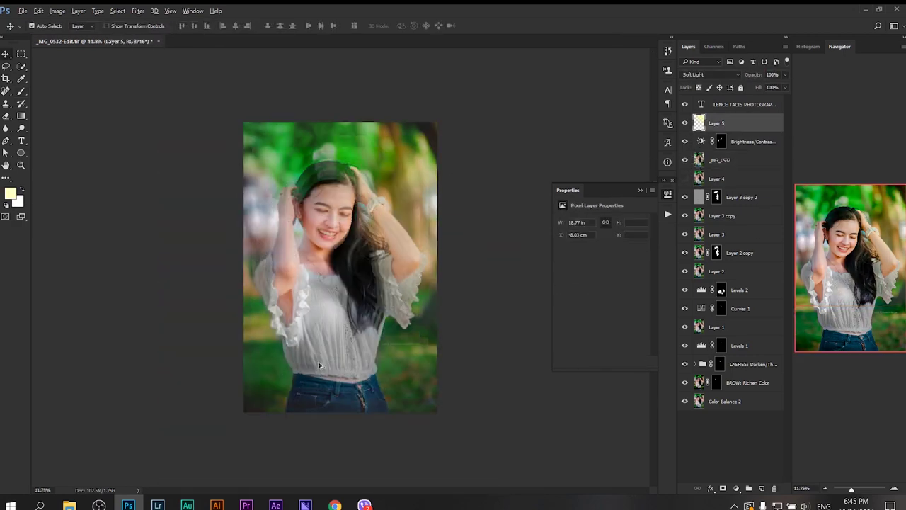